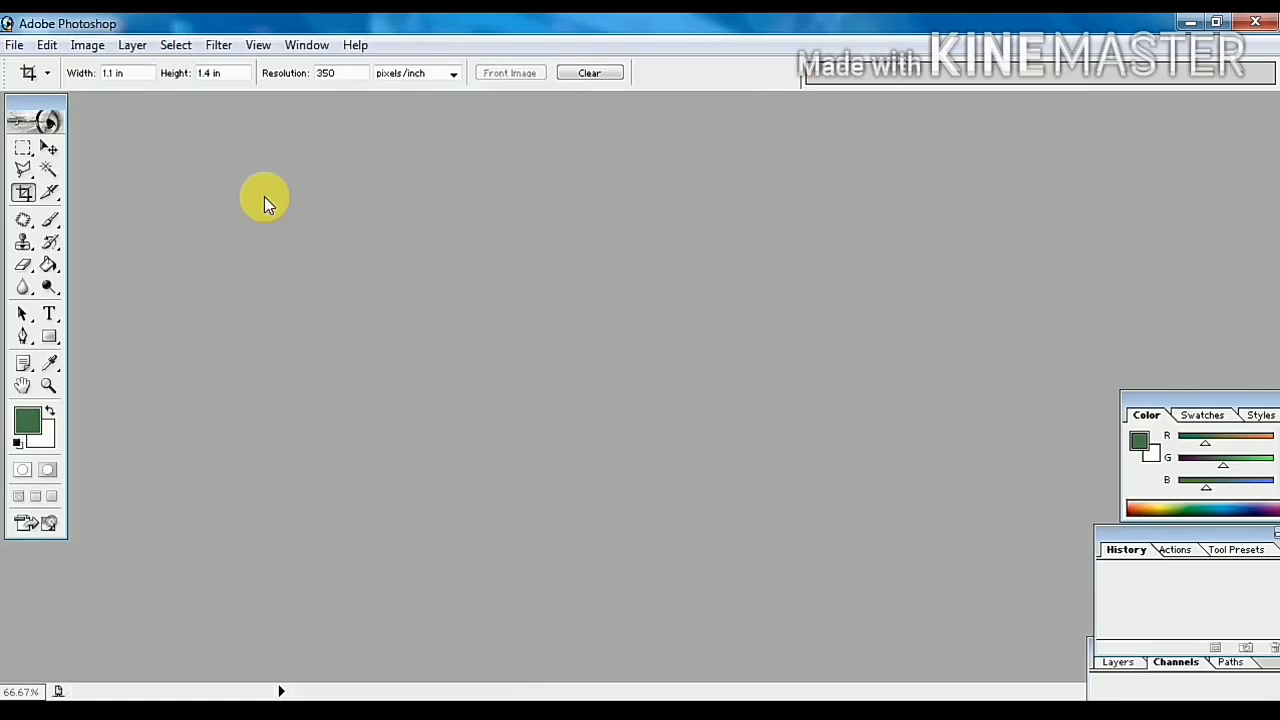
Open the JPEG photo DSCN3979 from the Desktop.
key(ctrl+o)
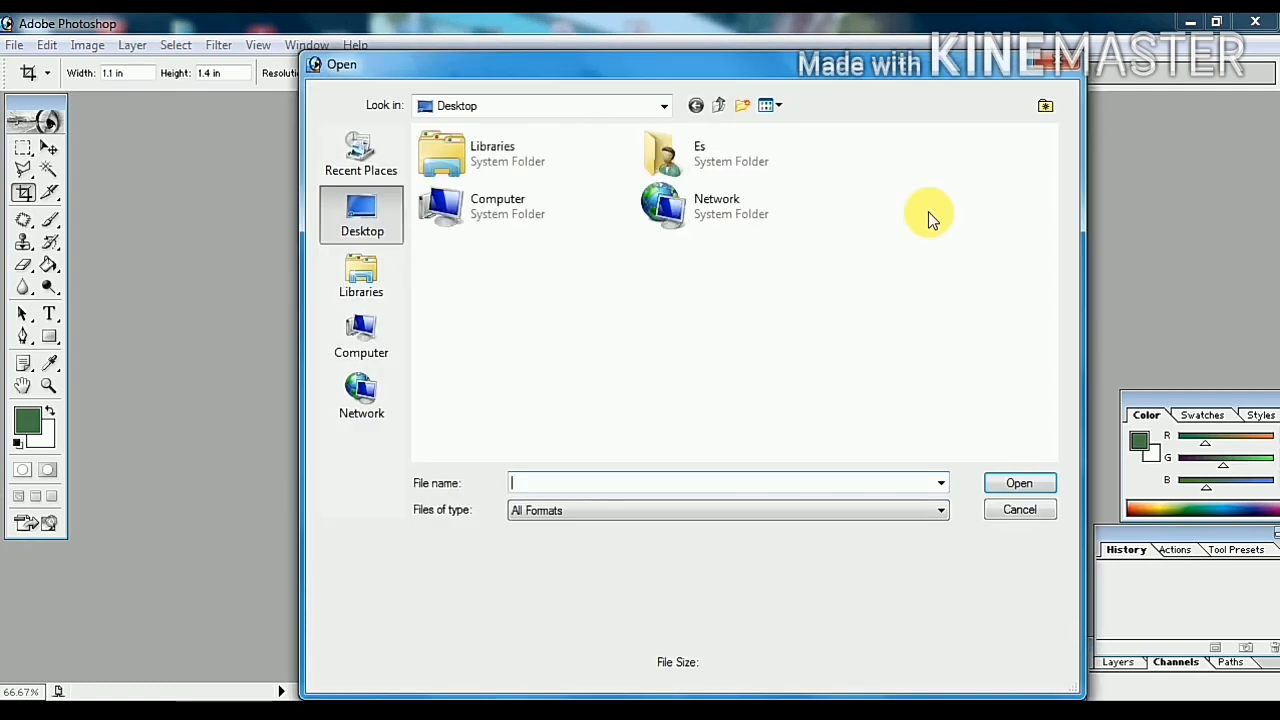
drag(1051, 194, 1040, 318)
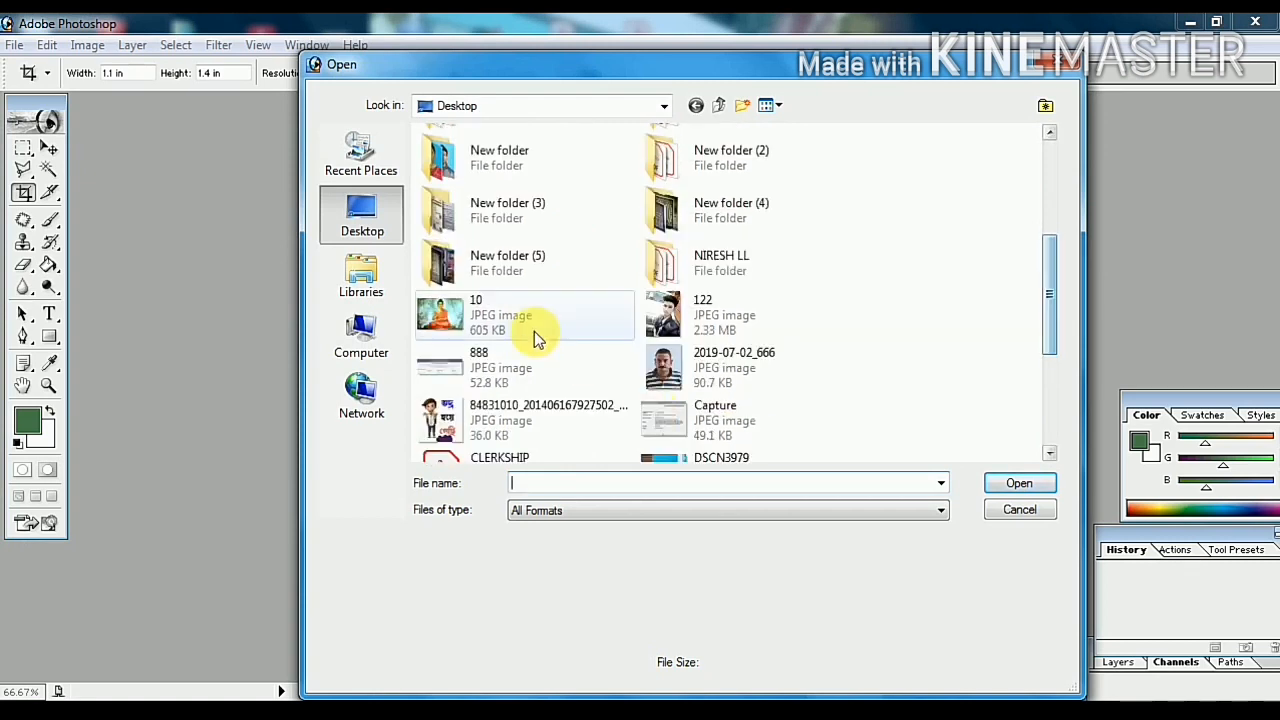
drag(1053, 305, 1051, 334)
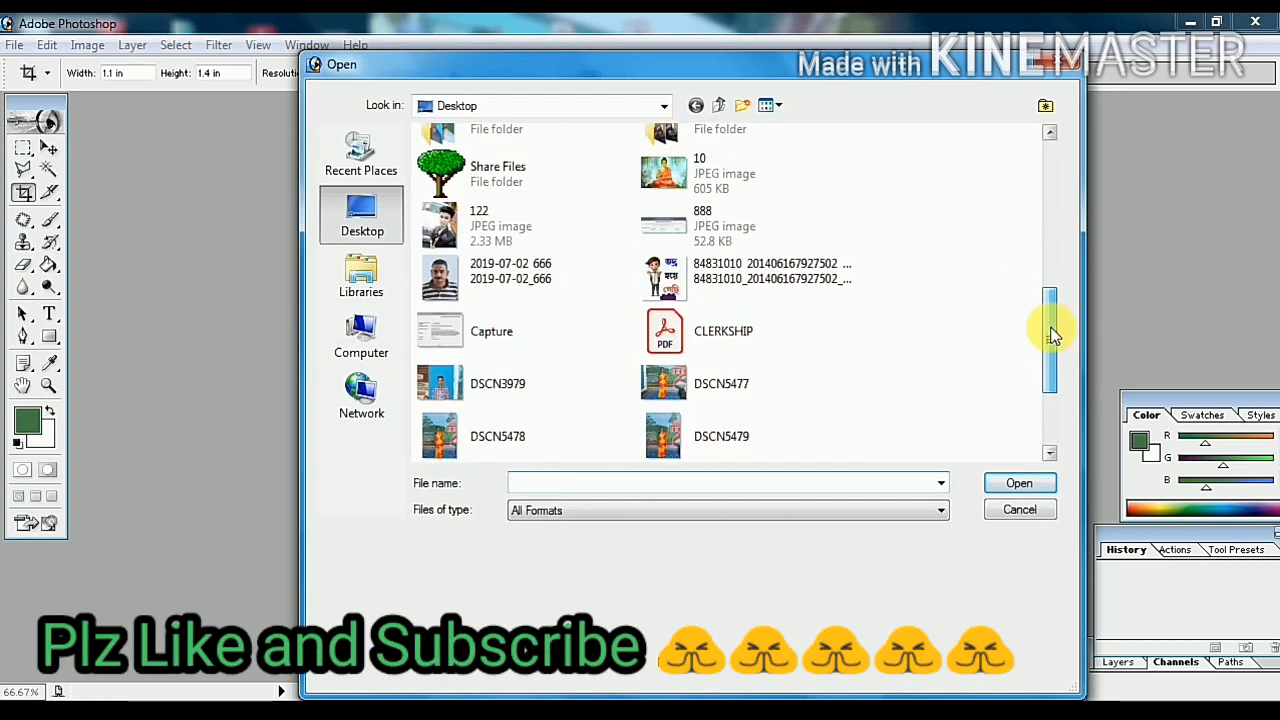
click(728, 395)
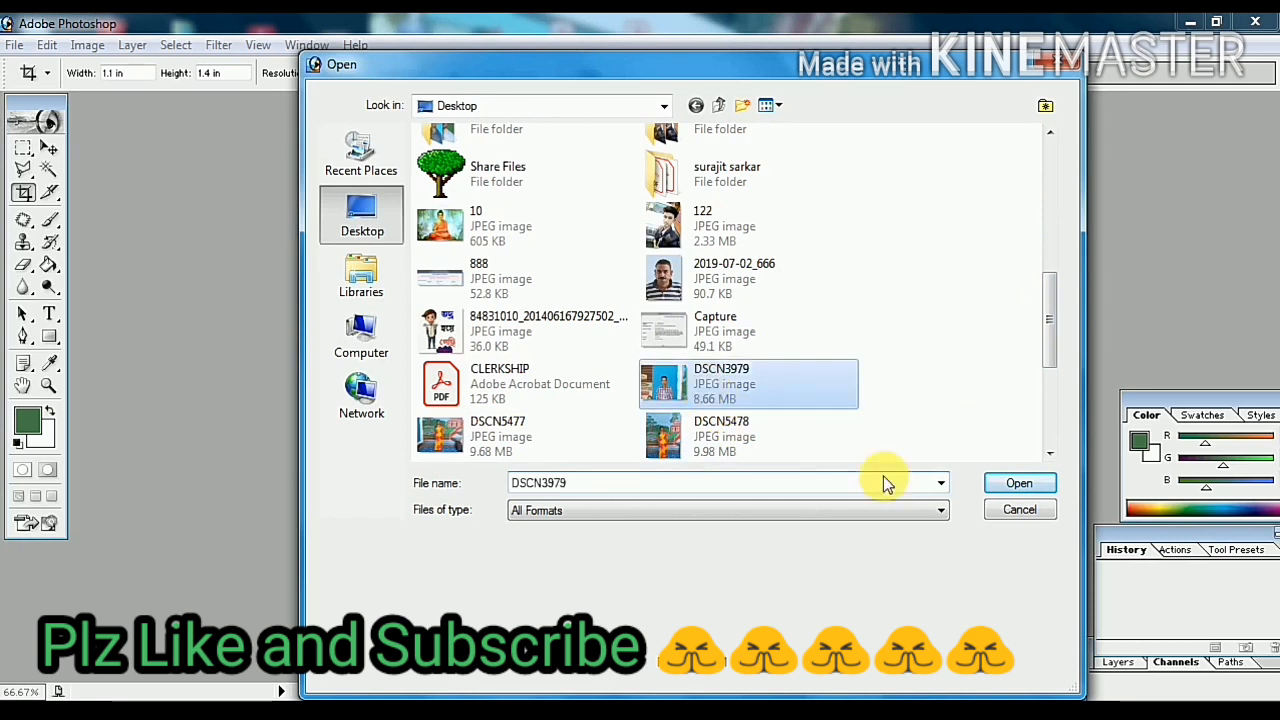
click(1020, 484)
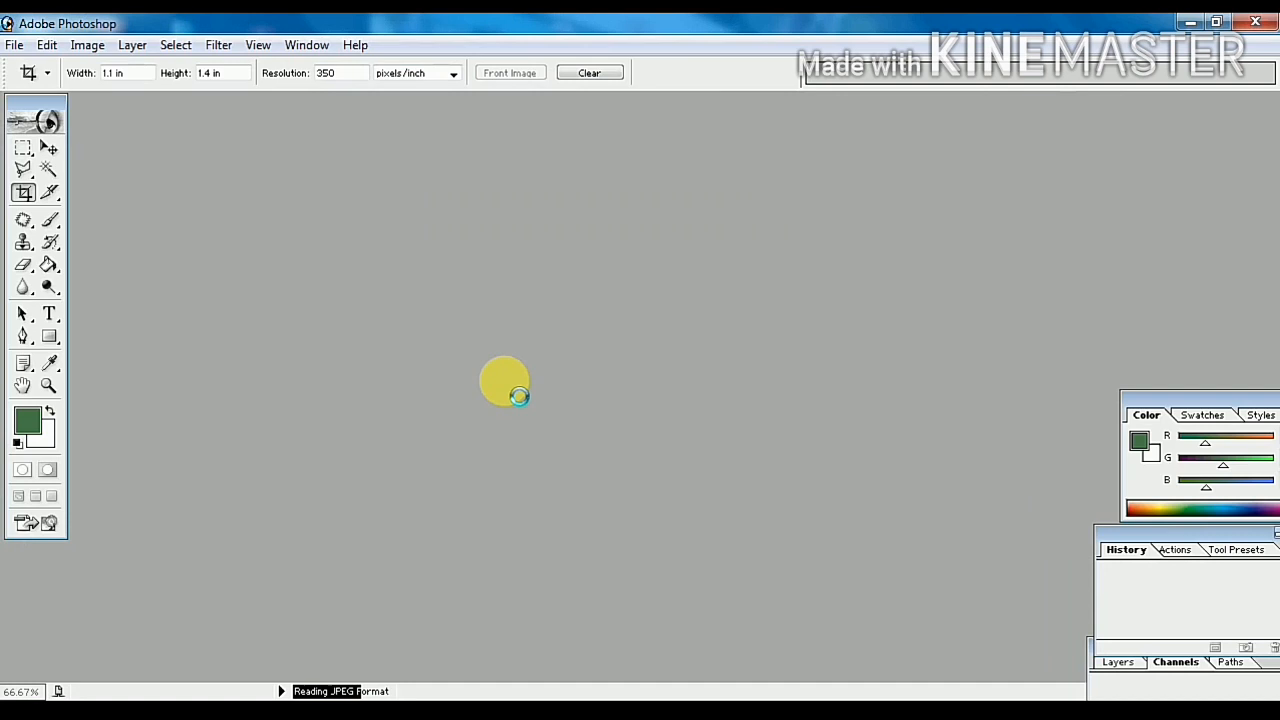
Select the blue backdrop around the man with the Magic Wand, extending the selection beside his face.
key(ctrl+0)
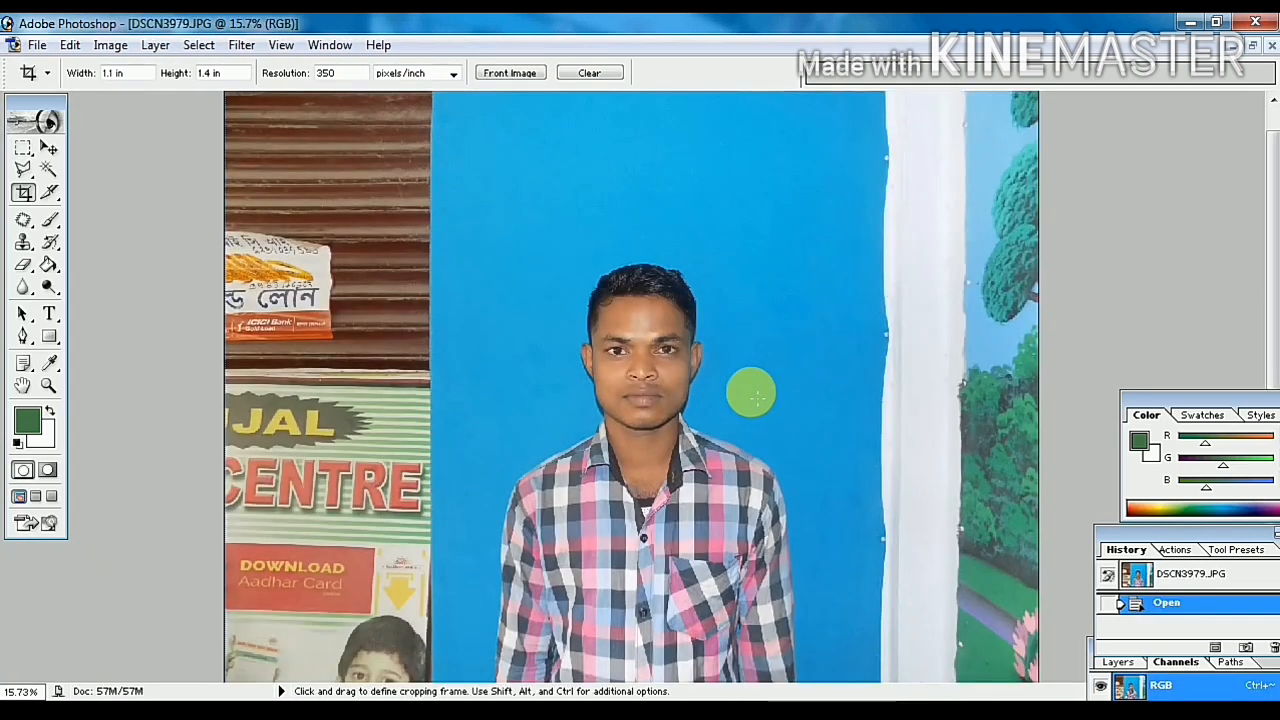
key(ctrl+plus)
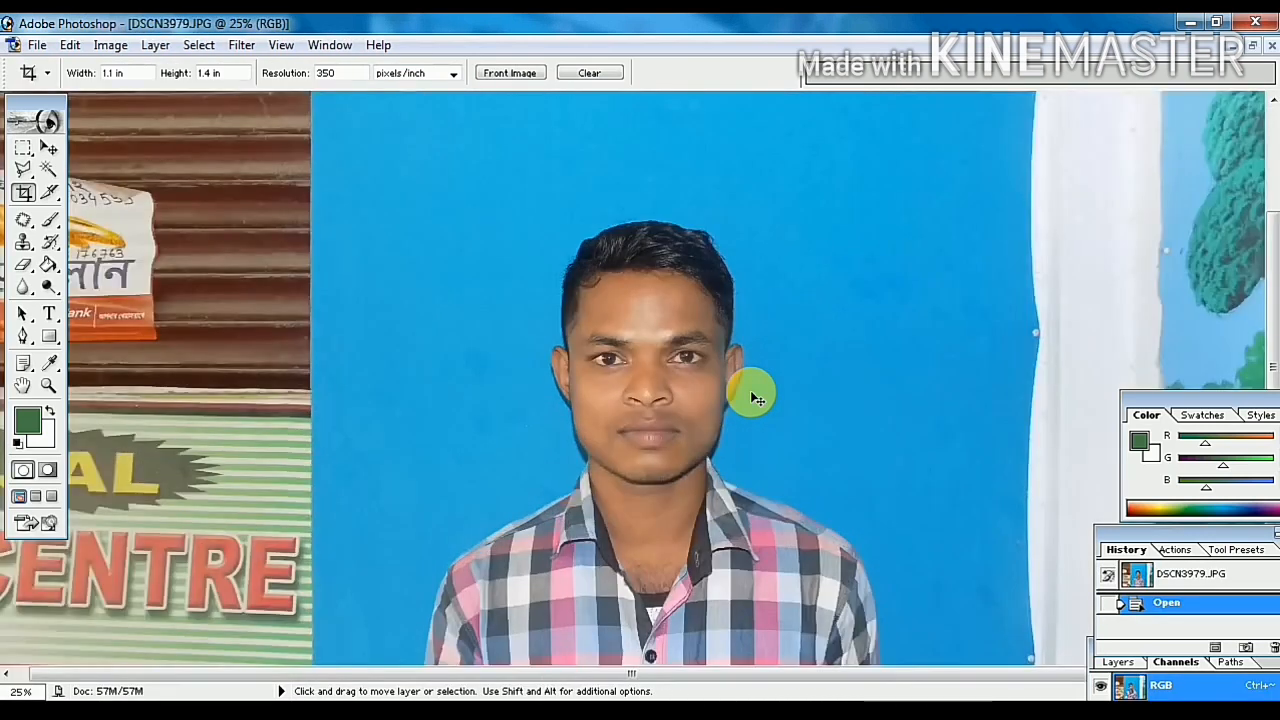
key(ctrl+plus)
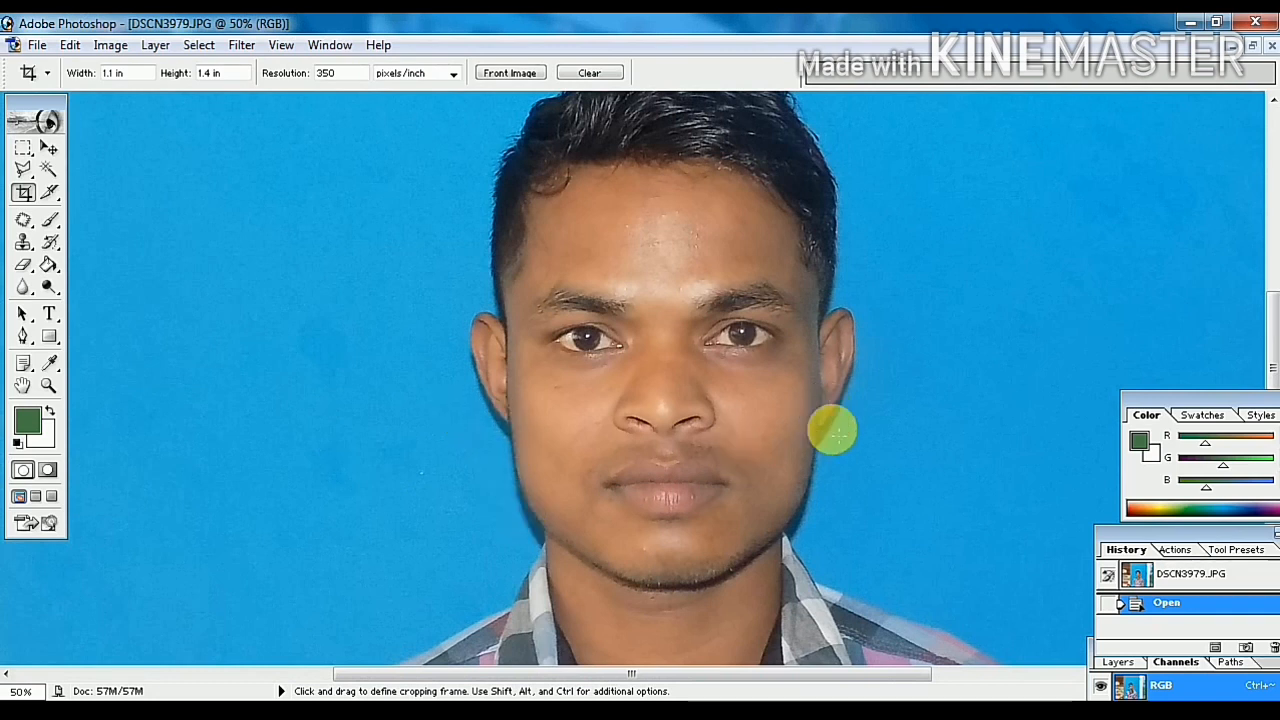
key(ctrl+minus)
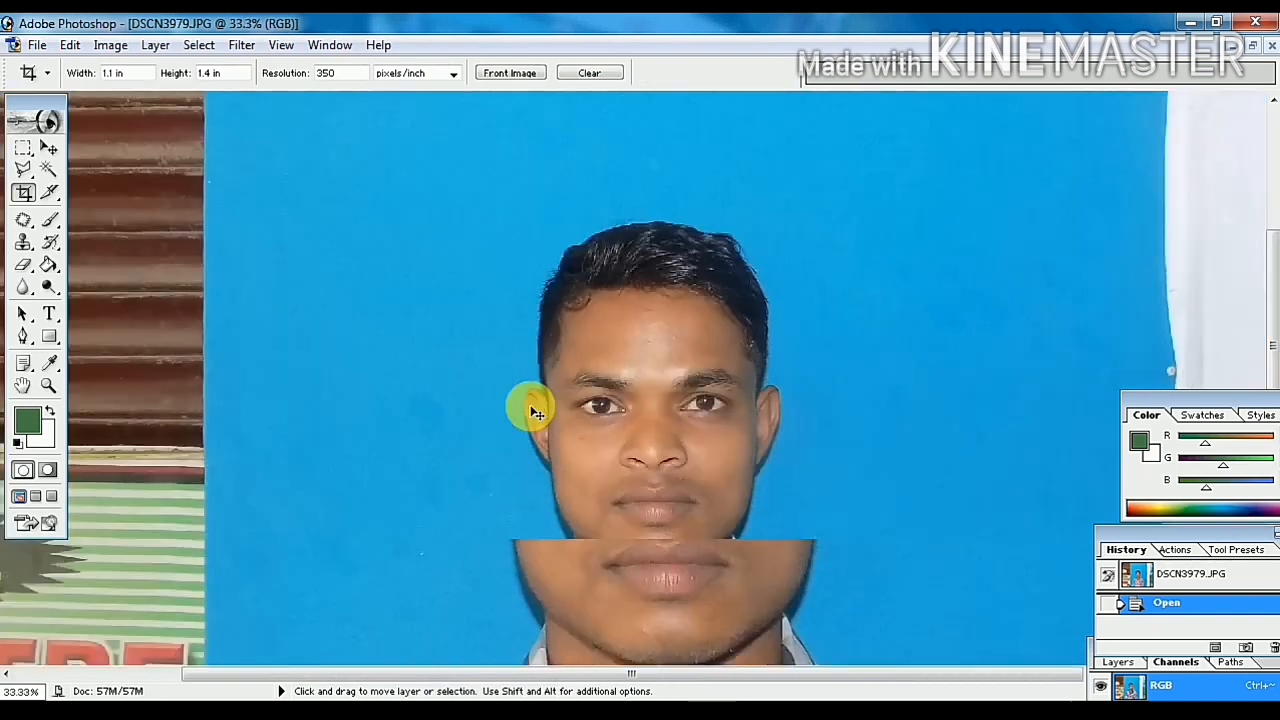
click(49, 170)
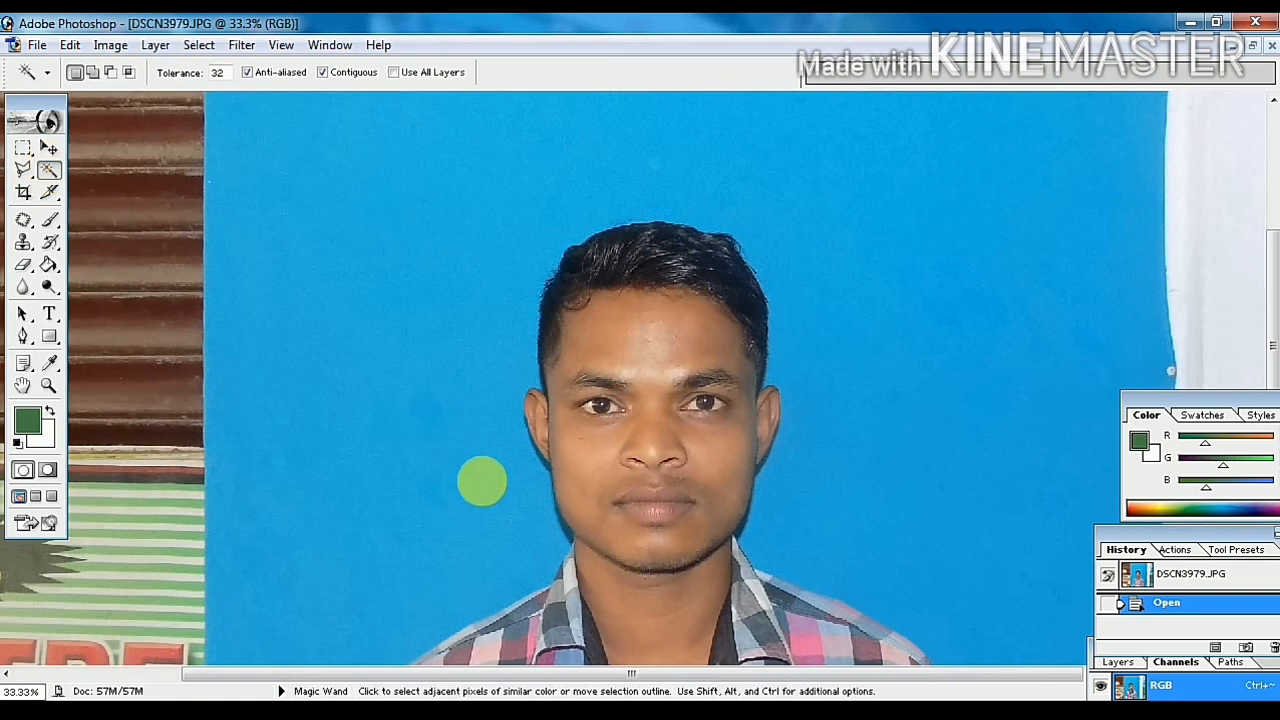
click(558, 498)
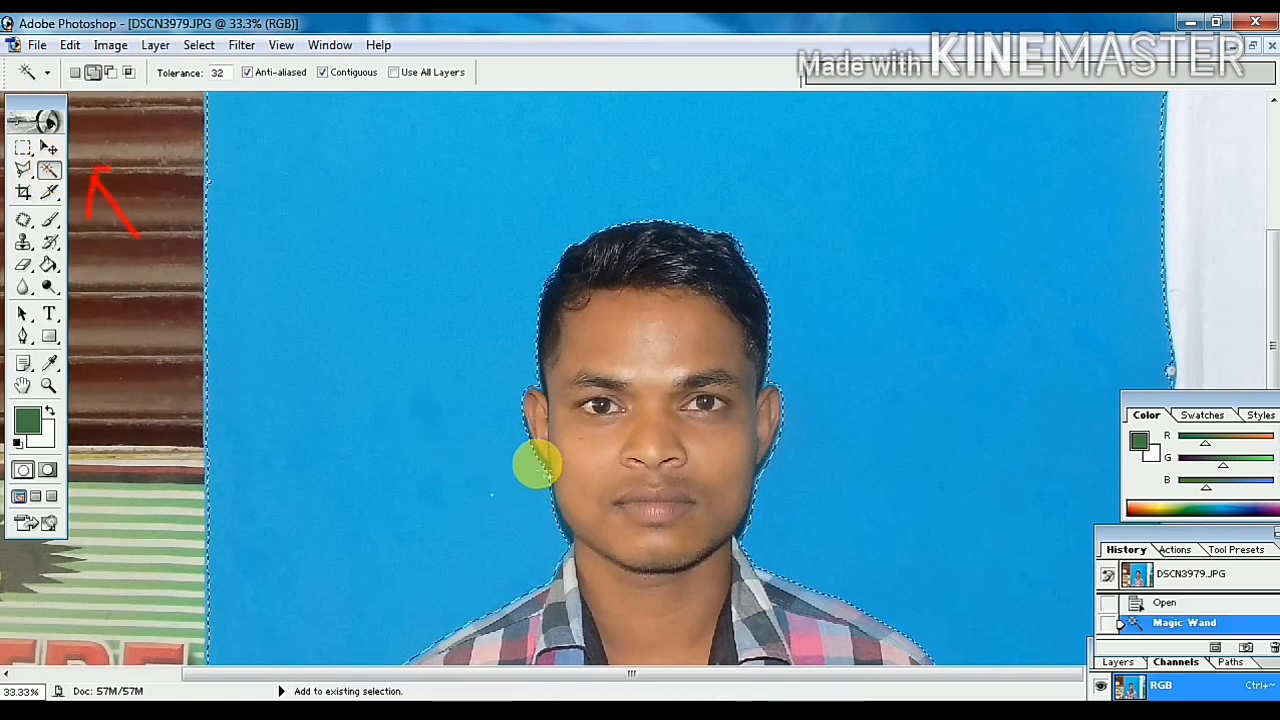
click(545, 468)
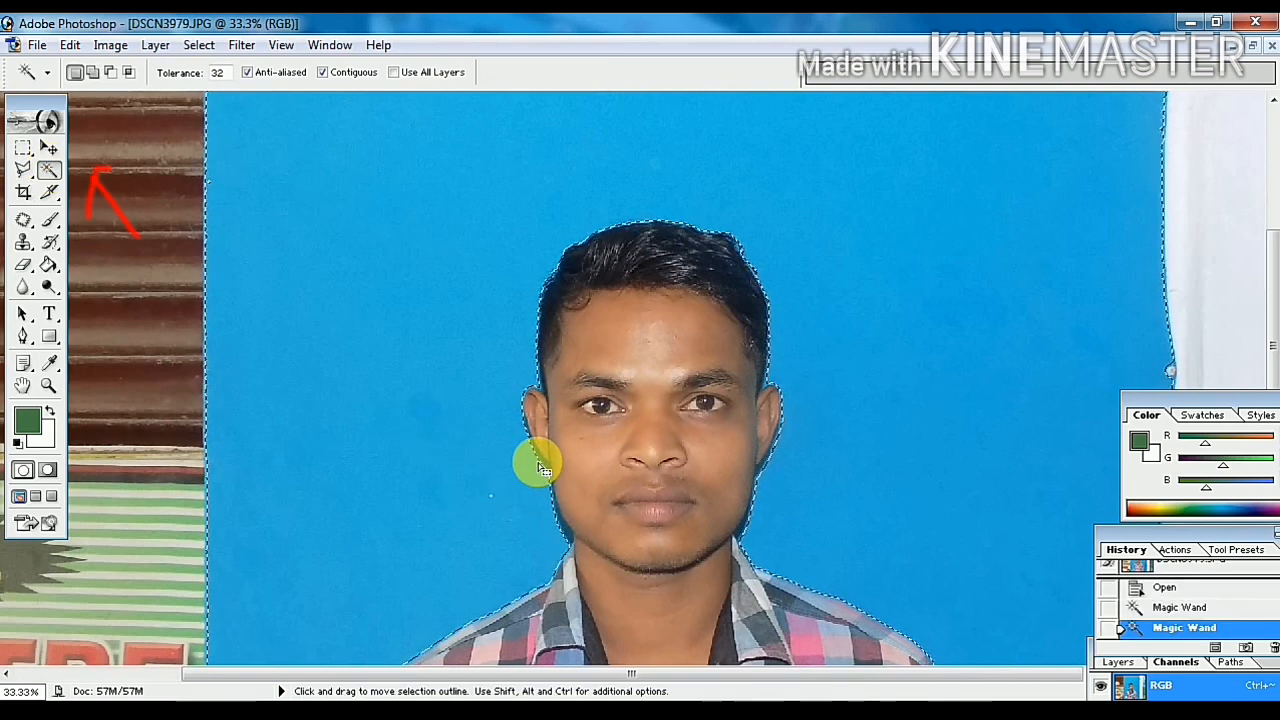
Add the remaining blue strips along the man's ear, jaw and hair to the Magic Wand selection.
key(ctrl+plus)
key(shift)
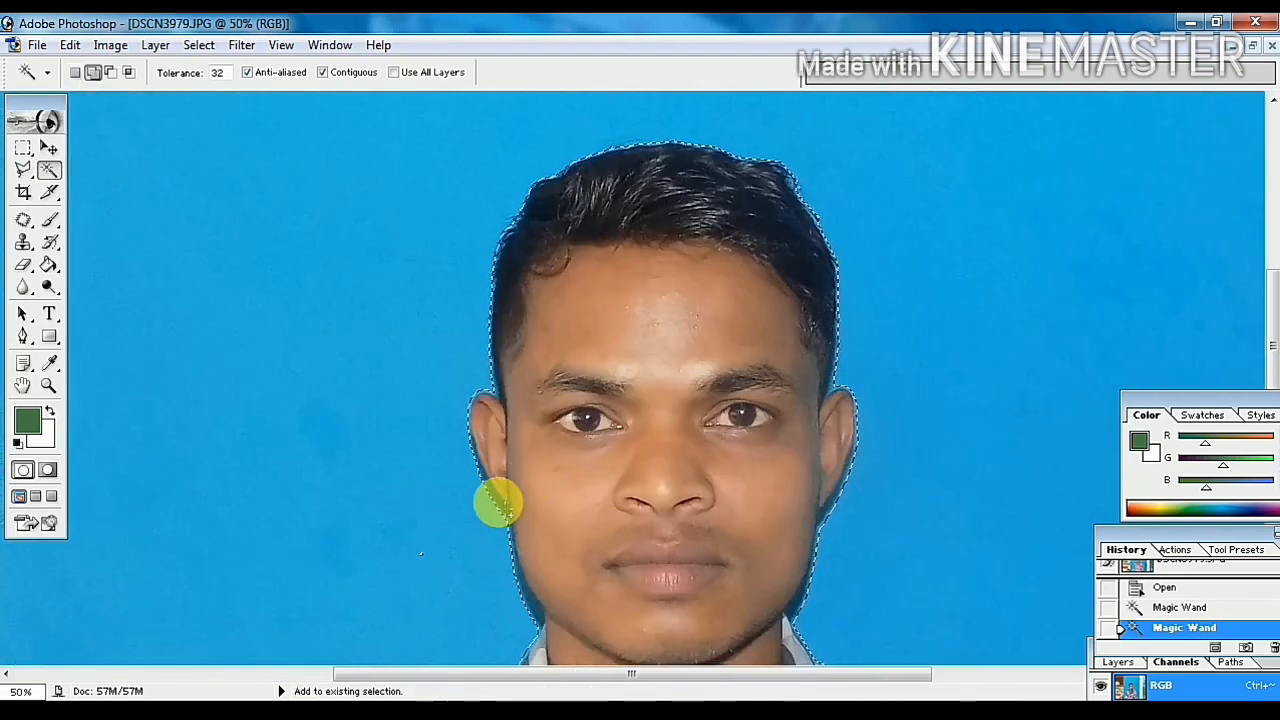
shift+click(501, 512)
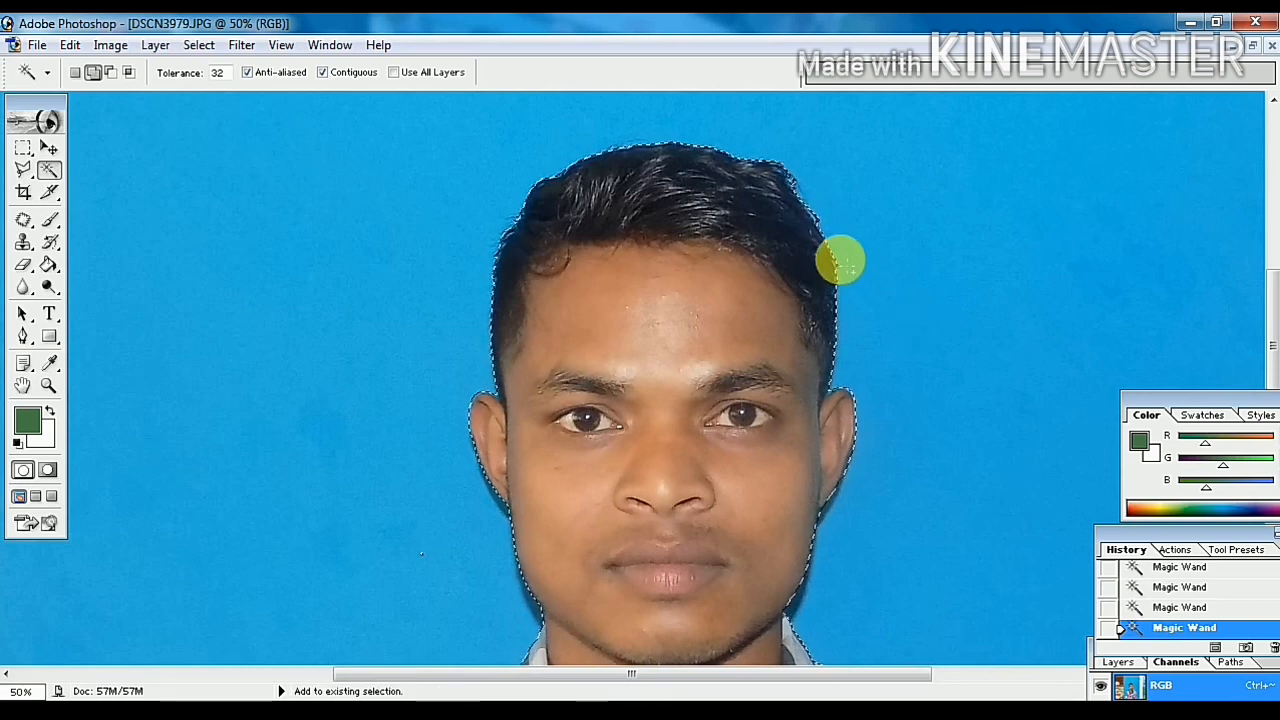
scroll(922, 447, down, 2)
scroll(922, 449, down, 5)
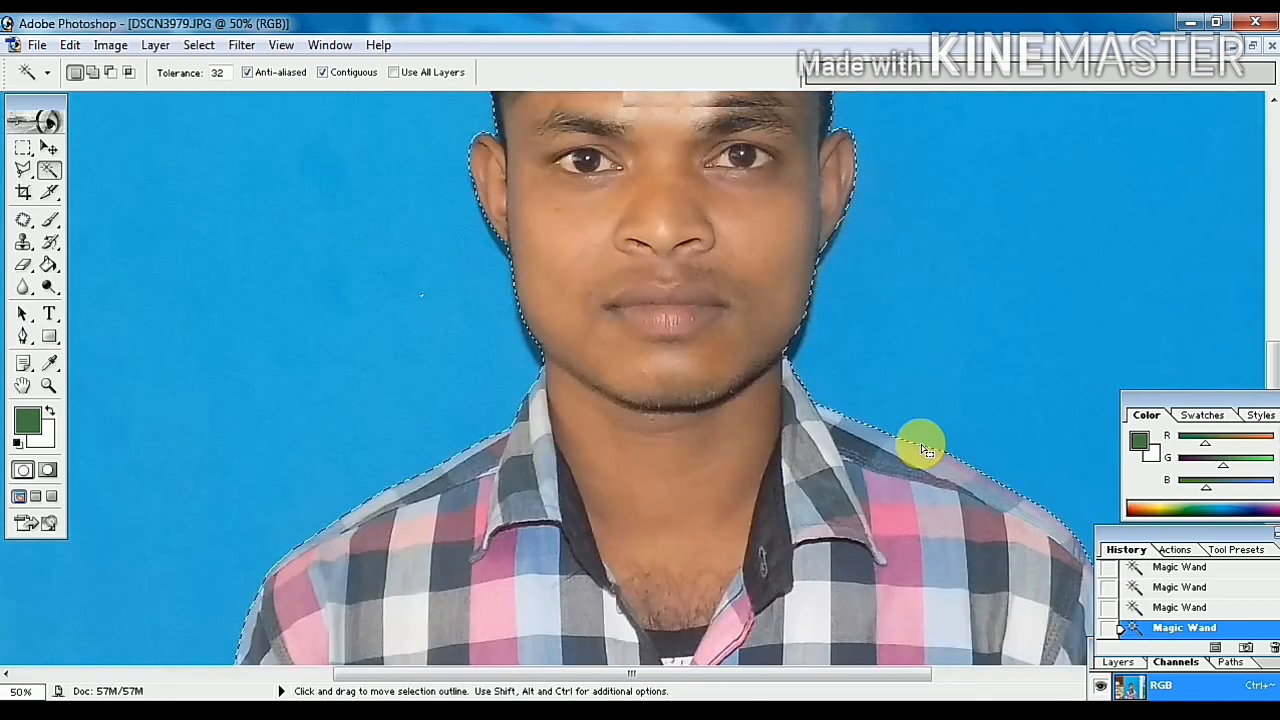
Set the foreground colour to green 339136 and fill the selected backdrop with the Paint Bucket.
key(ctrl+minus)
key(ctrl+minus)
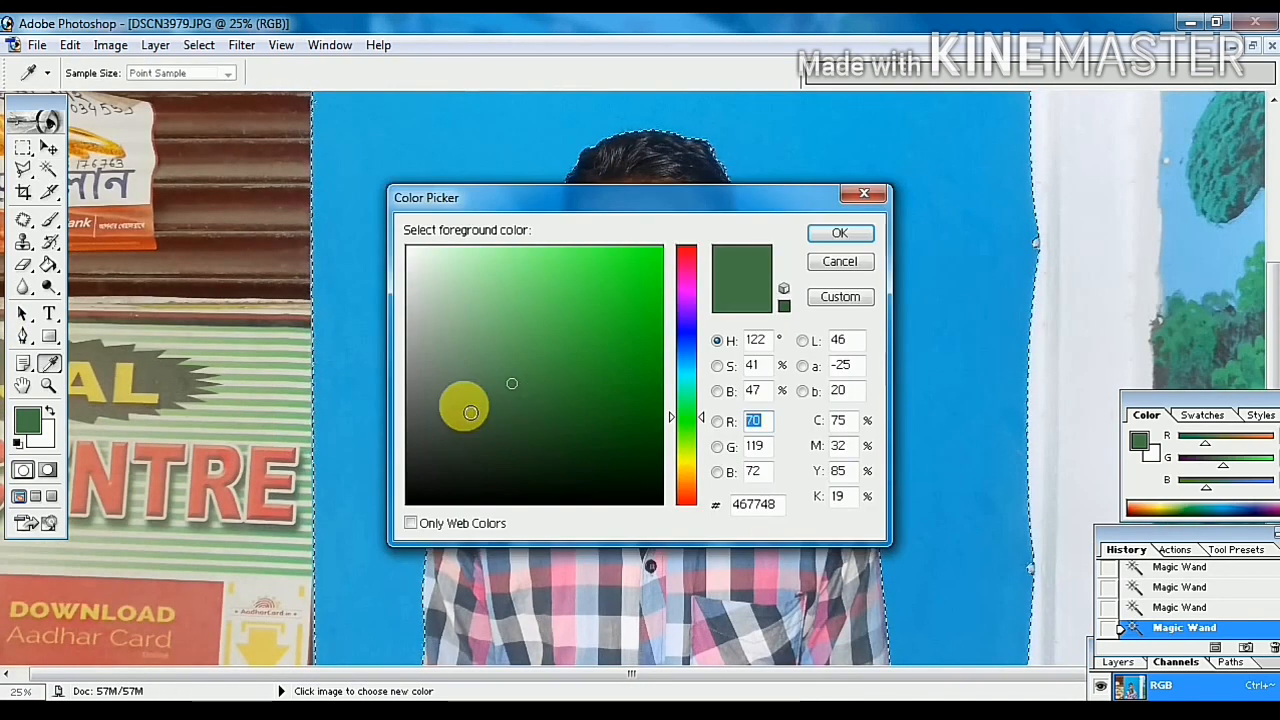
click(573, 357)
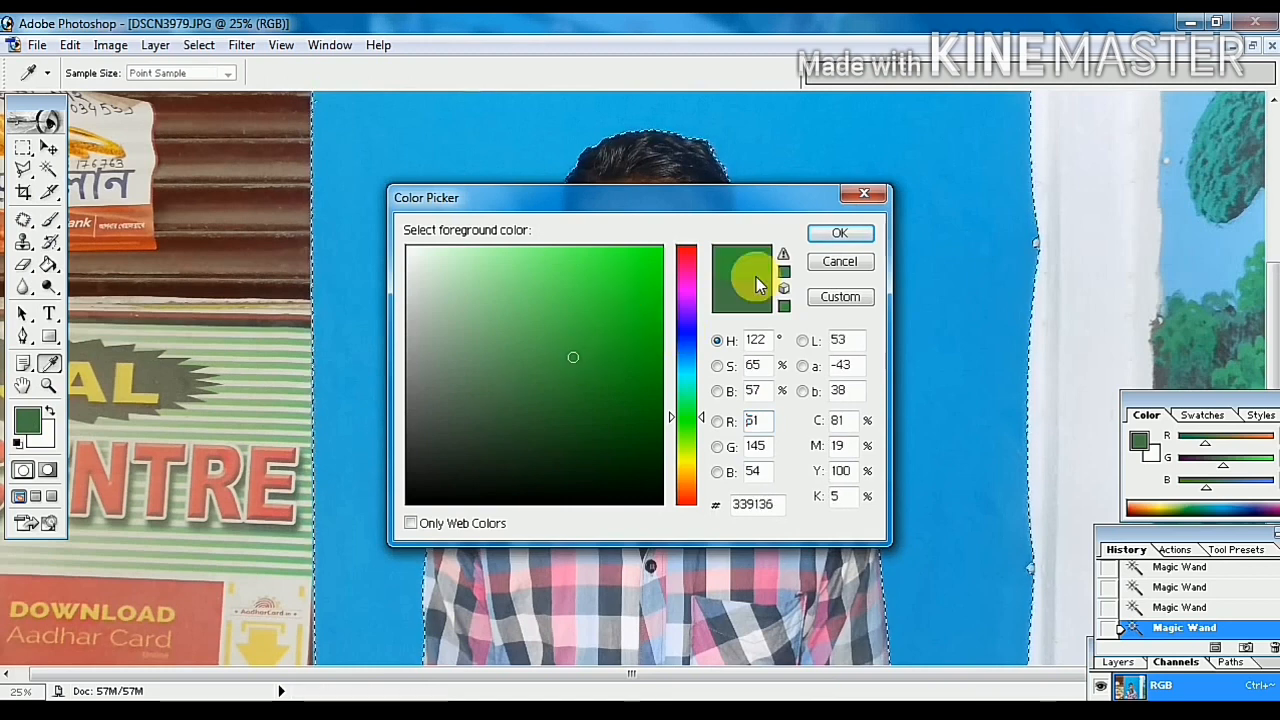
click(826, 237)
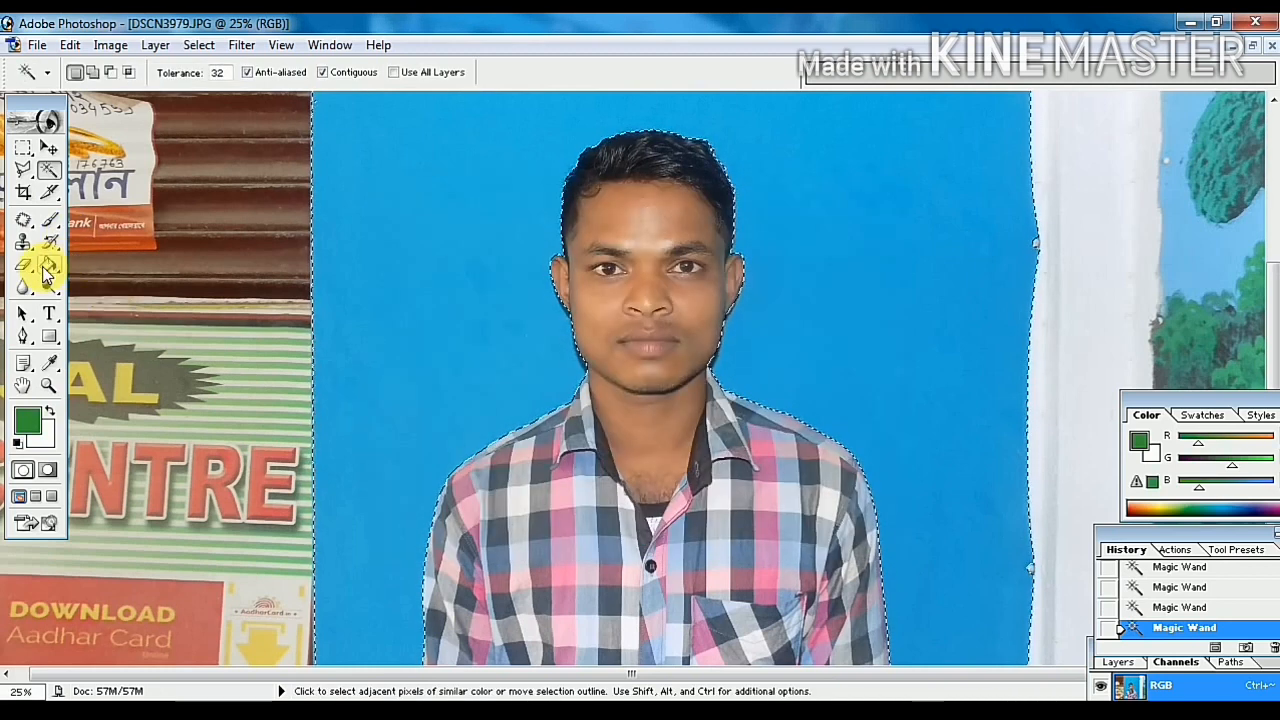
click(48, 264)
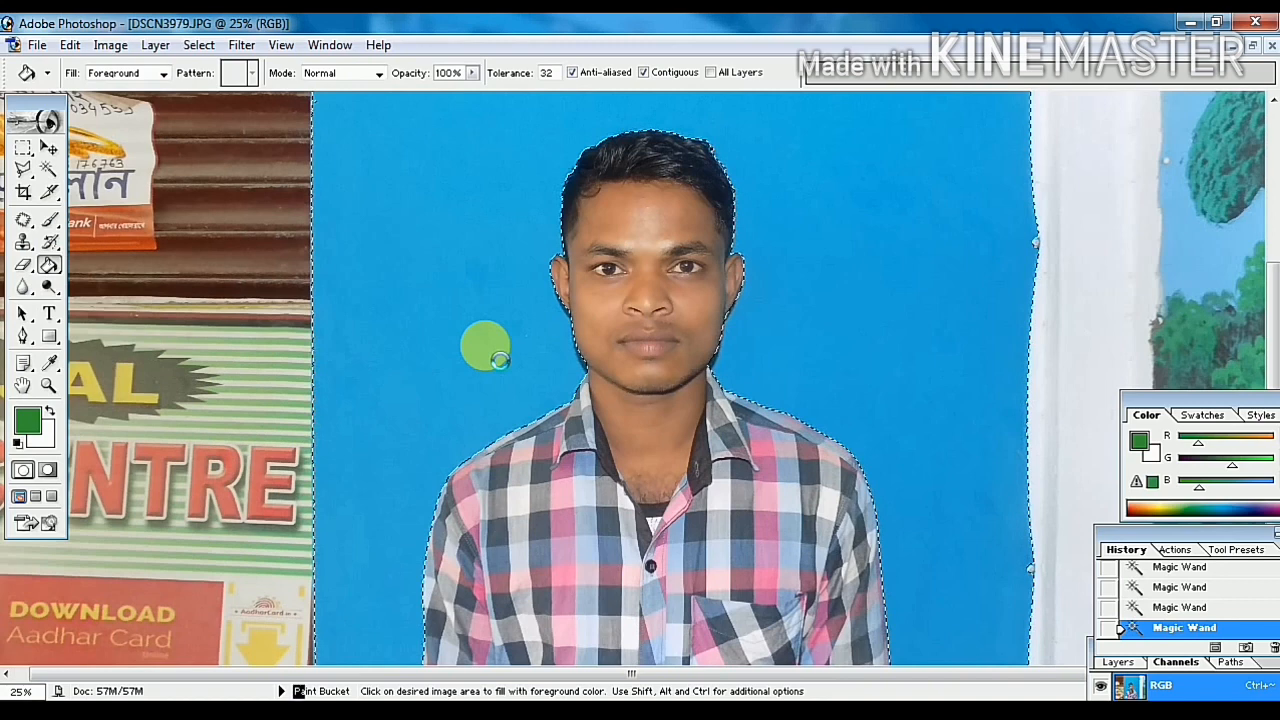
click(497, 358)
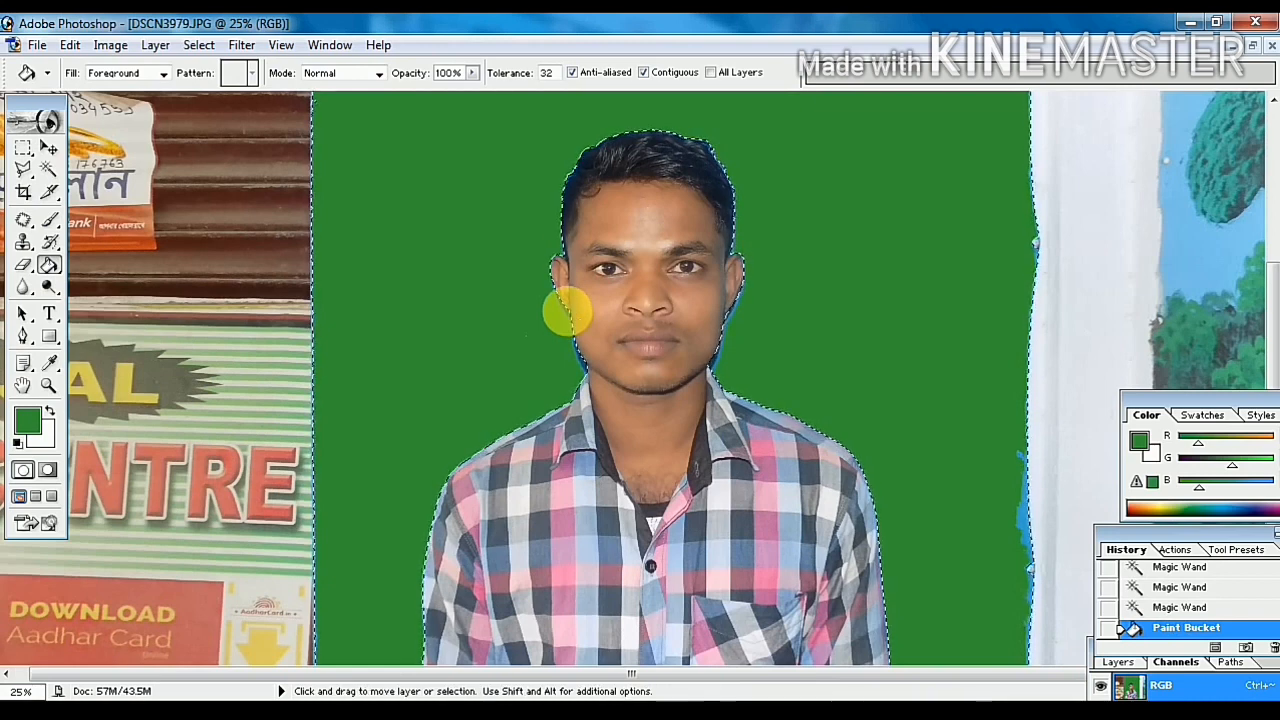
Brush the green over the blue remnants inside the selection around the man's face, neck, shoulders and hair.
key(ctrl+plus)
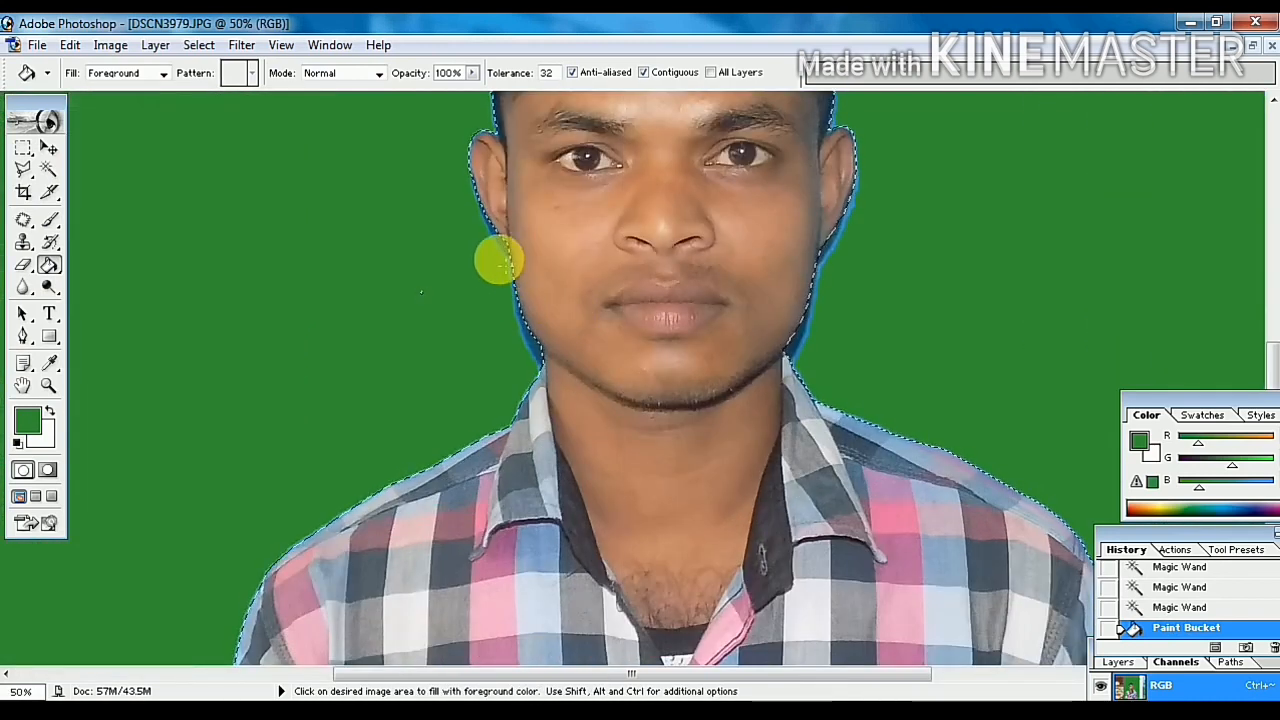
click(49, 219)
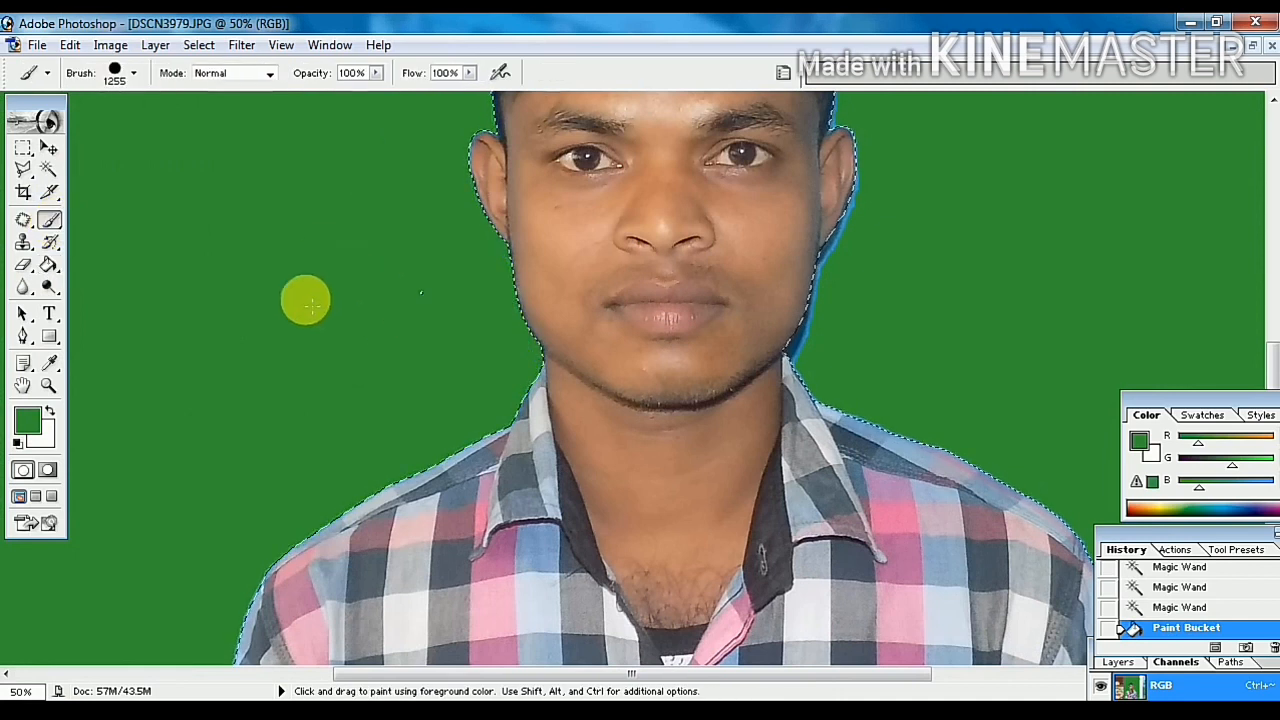
drag(331, 210, 17, 218)
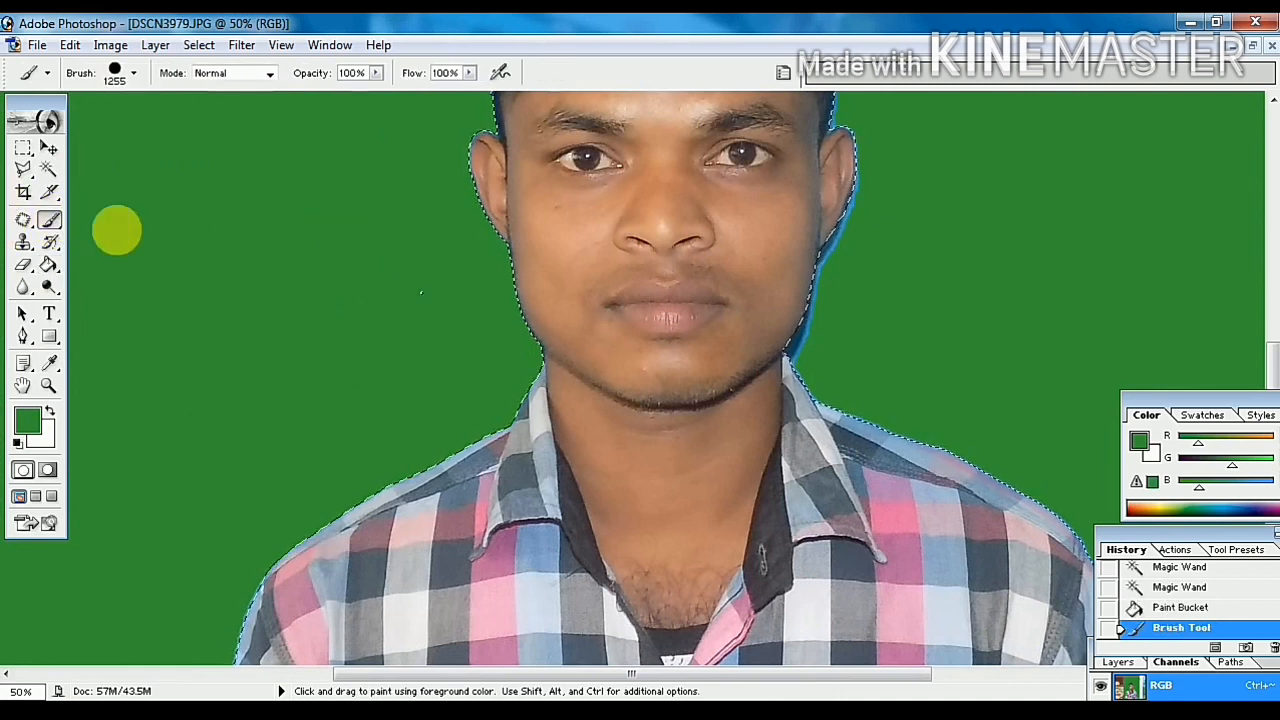
drag(840, 236, 832, 222)
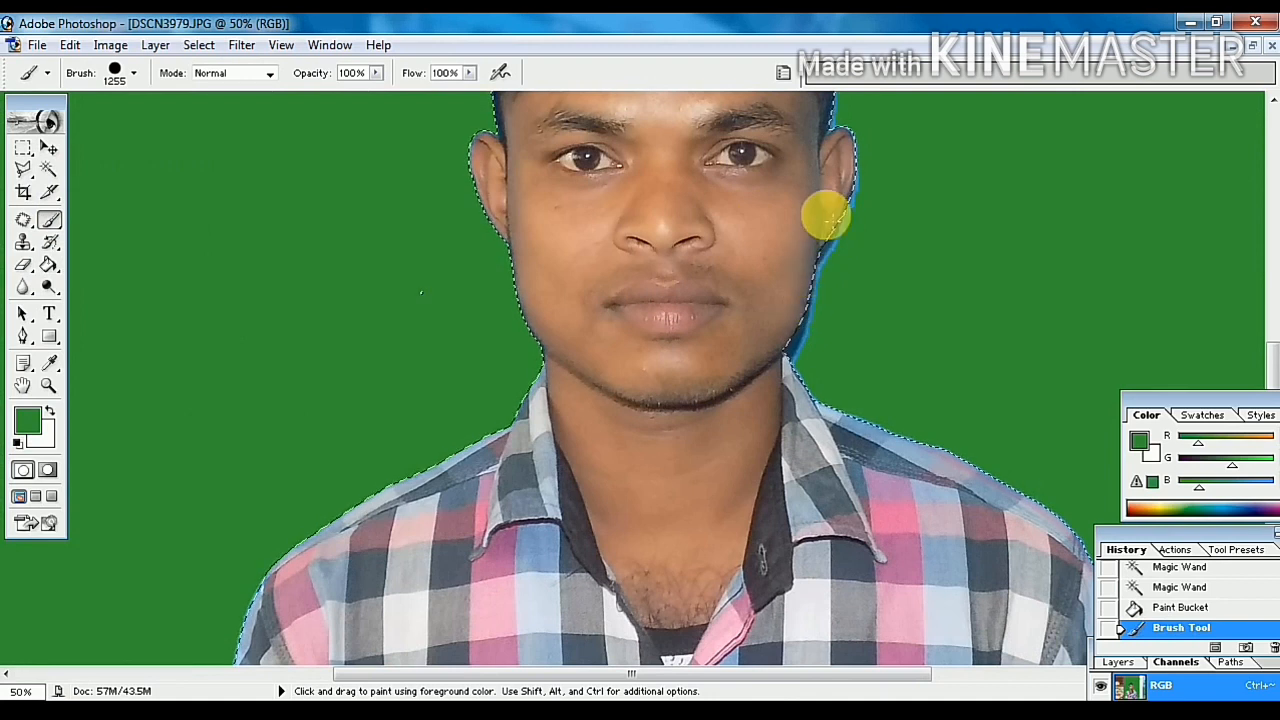
scroll(650, 396, up, 3)
scroll(643, 392, up, 3)
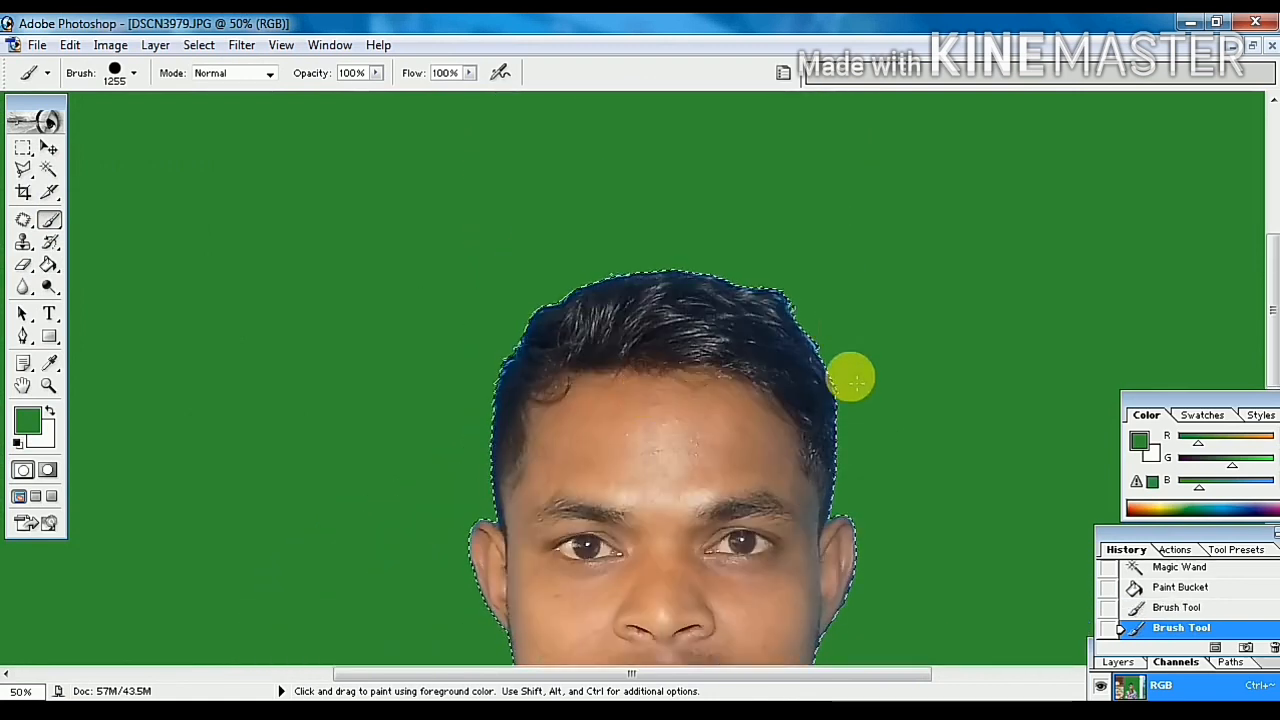
click(588, 421)
click(746, 310)
scroll(762, 330, down, 4)
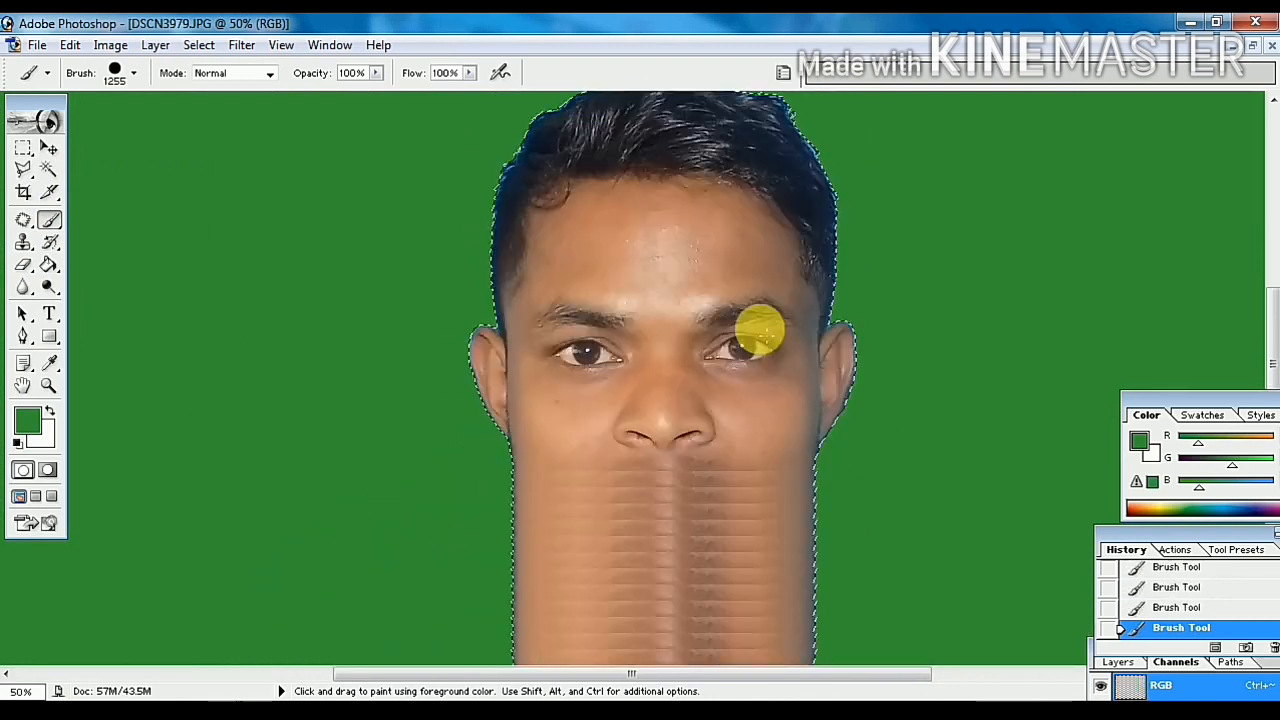
Brush green over the blue patch at the backdrop's edge beside the white cloth, and deselect the backdrop.
key(ctrl+minus)
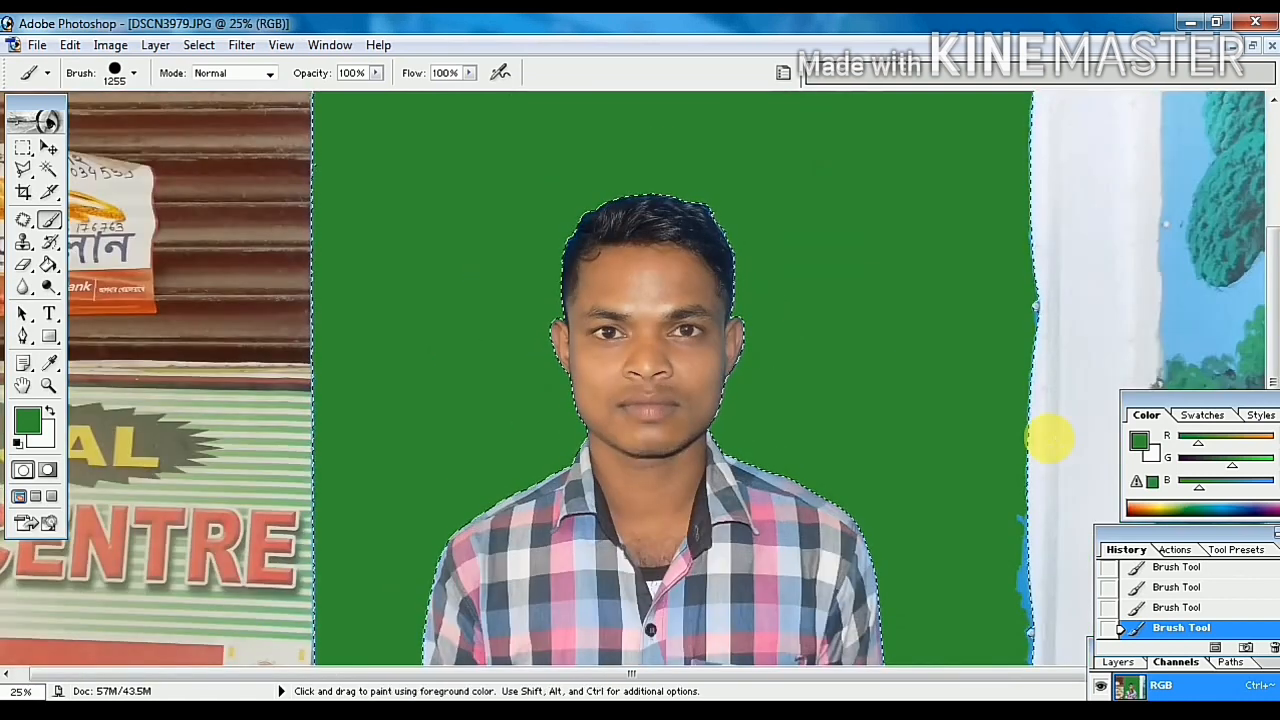
mouse_move(1017, 562)
mouse_down()
mouse_move(1023, 580)
mouse_move(991, 640)
mouse_up()
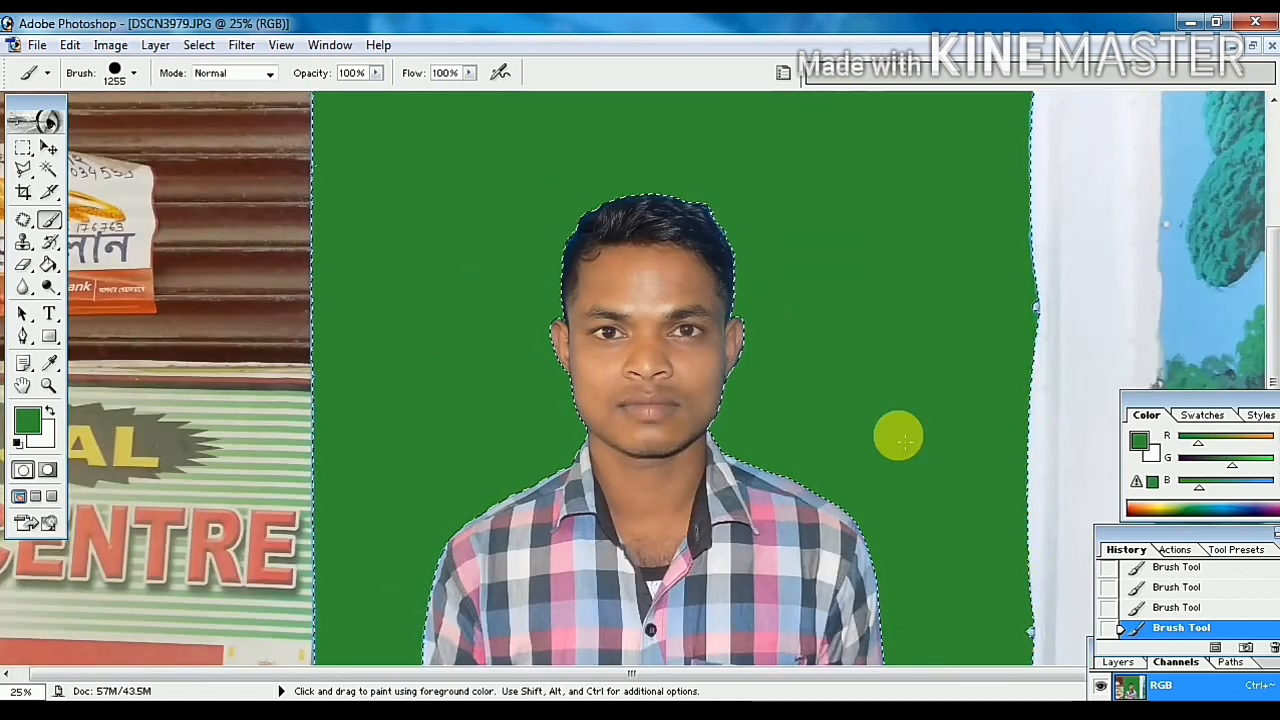
scroll(477, 466, up, 2)
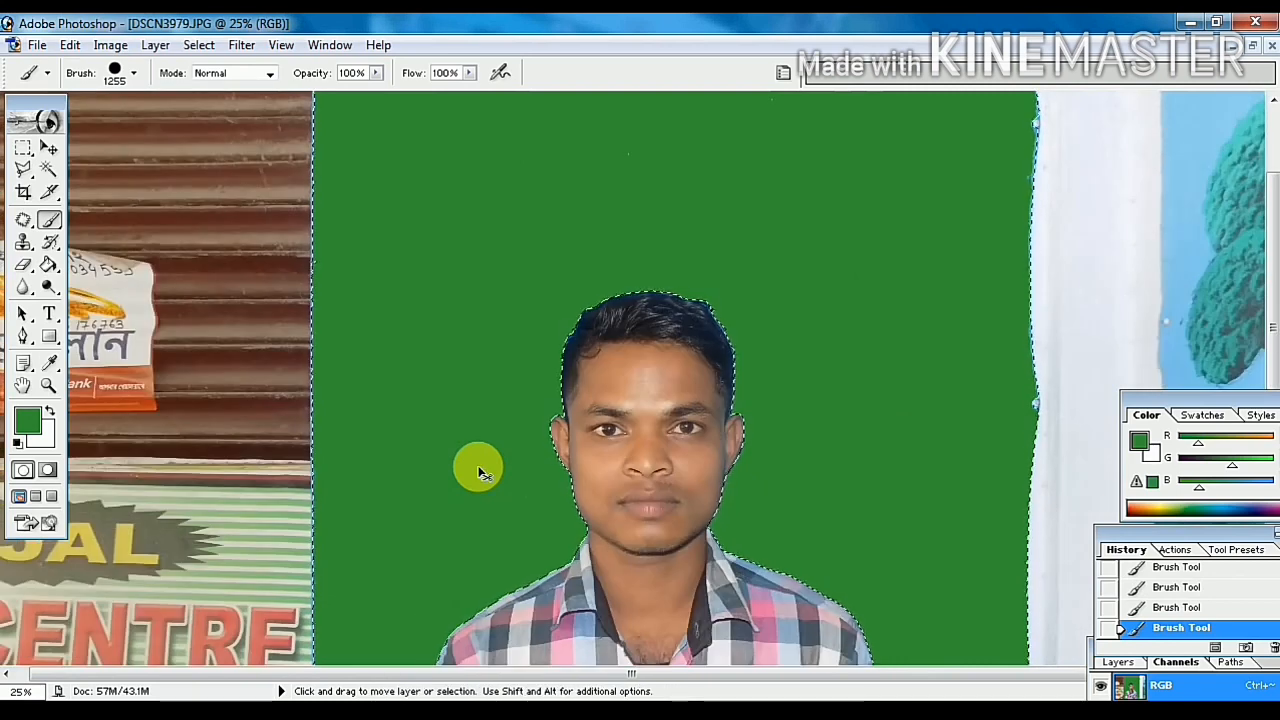
key(ctrl+d)
Examine the edges between the green backdrop and the man's hair and ears at close range.
scroll(480, 472, down, 1)
key(ctrl+plus)
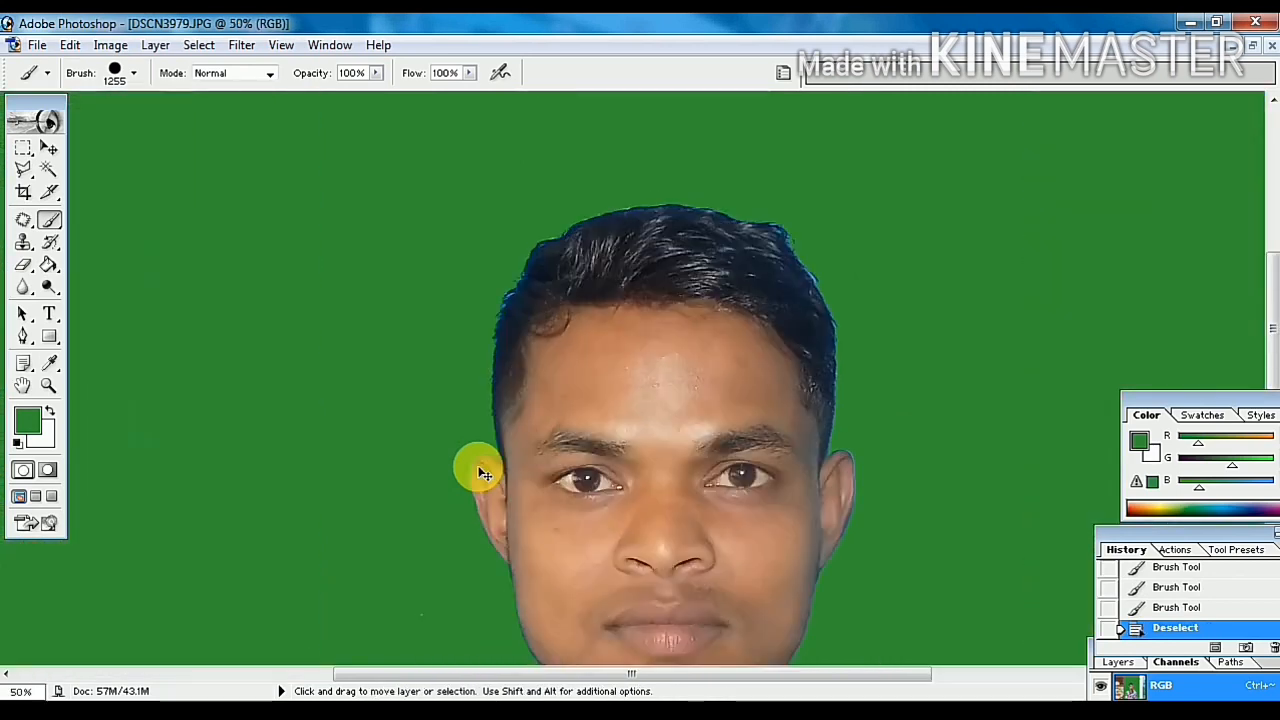
key(ctrl+plus)
key(ctrl+plus)
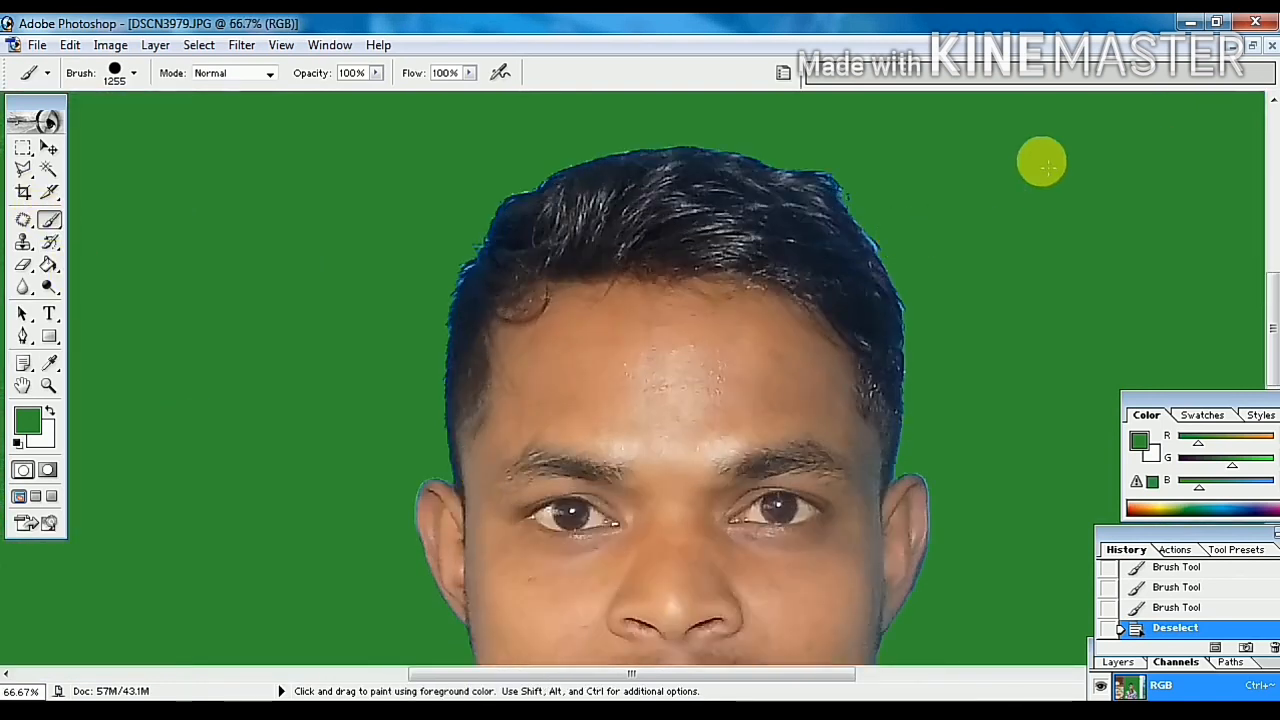
scroll(973, 440, down, 1)
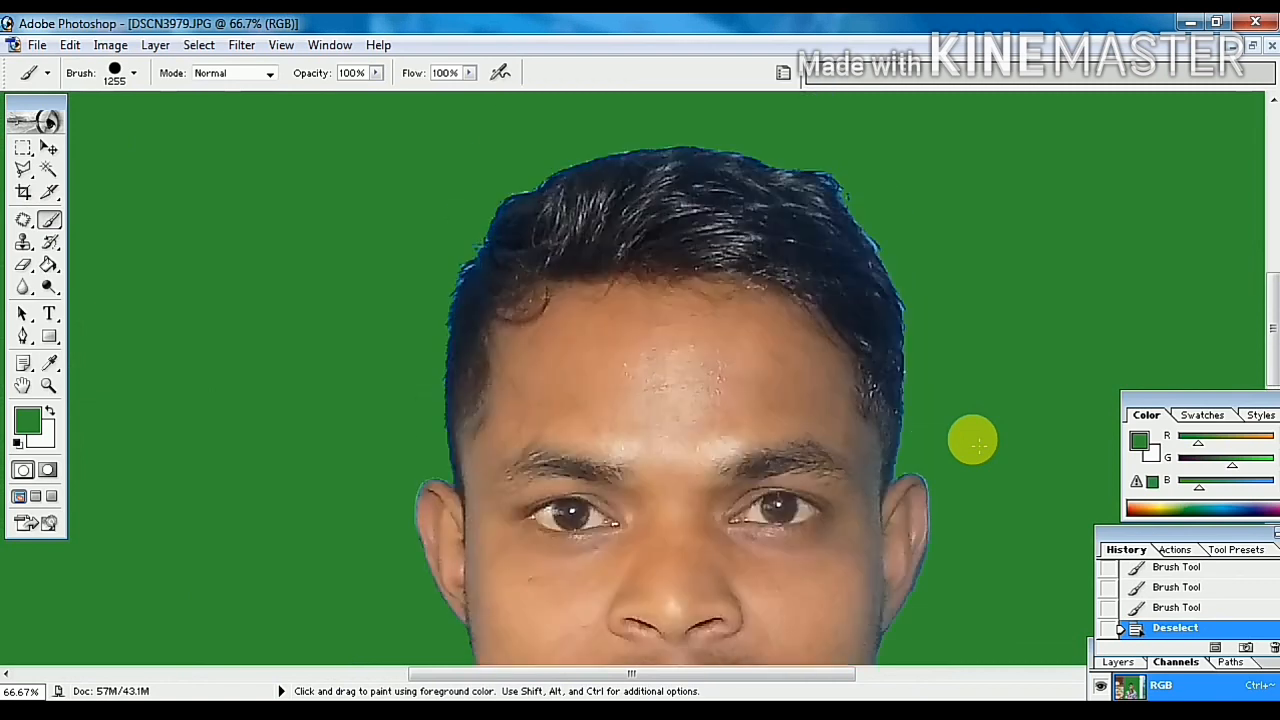
key(ctrl+minus)
key(ctrl+minus)
key(ctrl+minus)
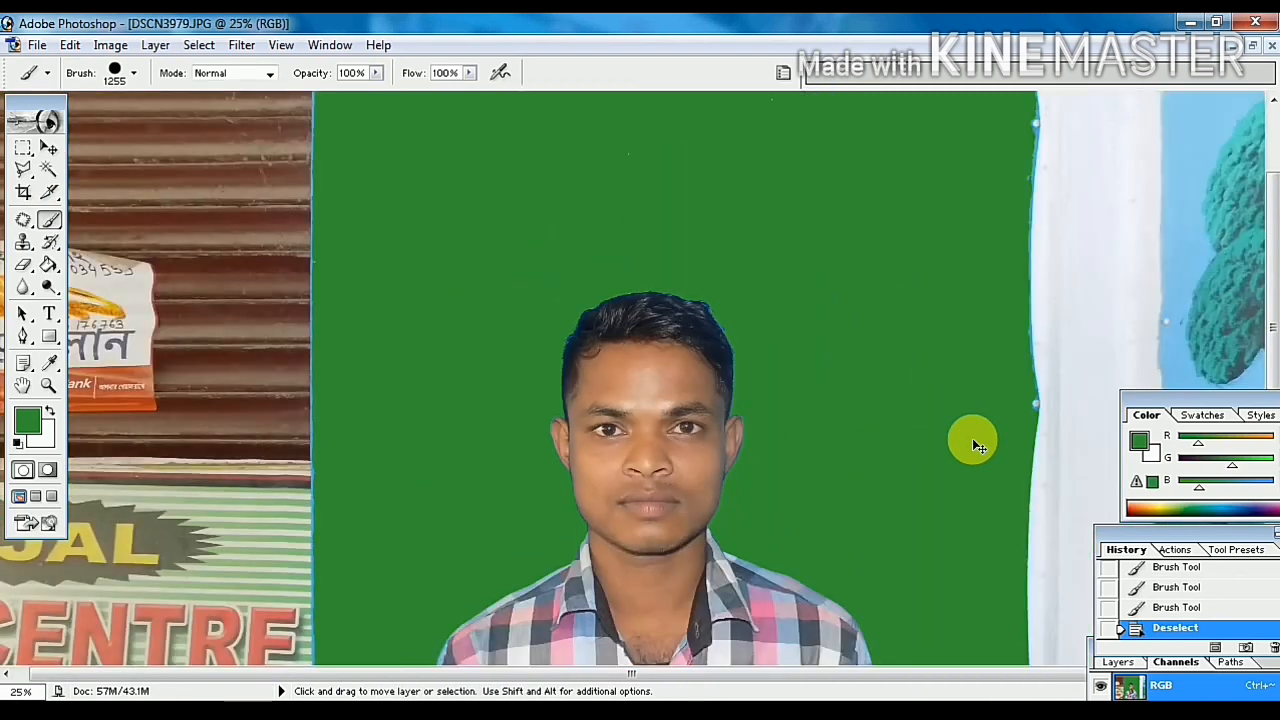
Brighten the whole photo with Curves by raising a shadow-side point to input 55, output 76.
key(ctrl+m)
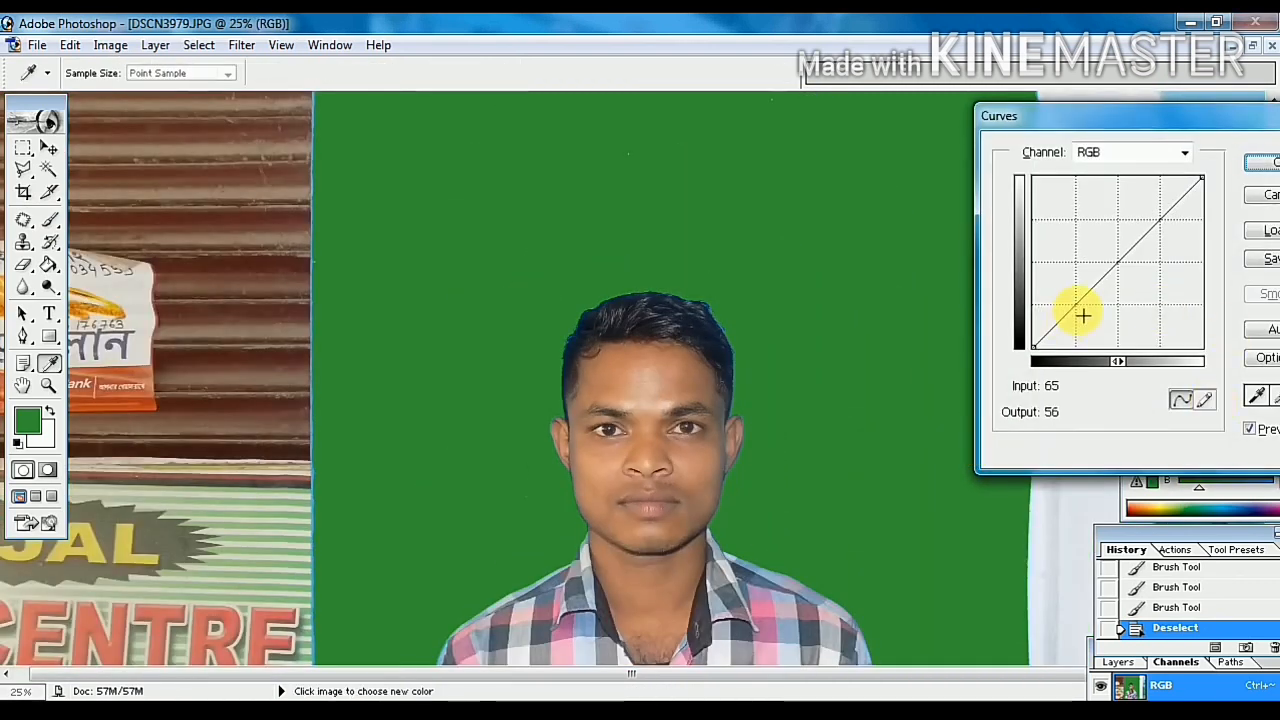
drag(1082, 310, 1074, 301)
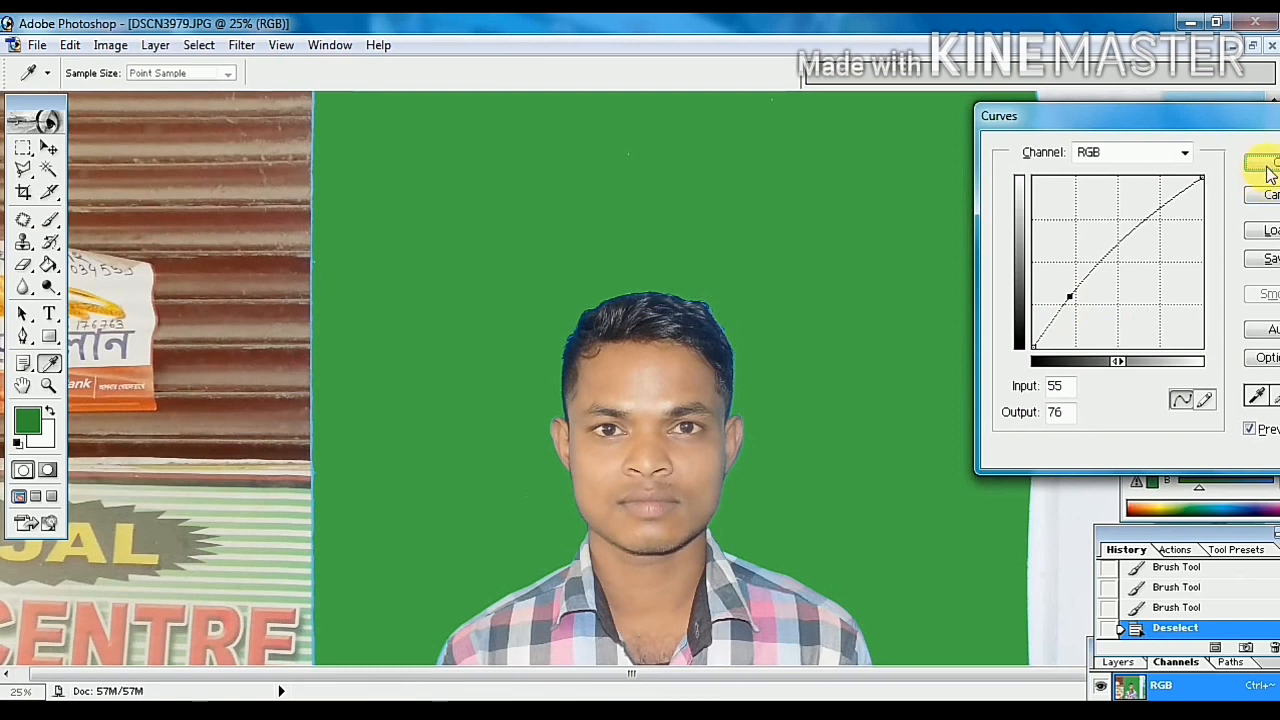
drag(1162, 120, 1082, 115)
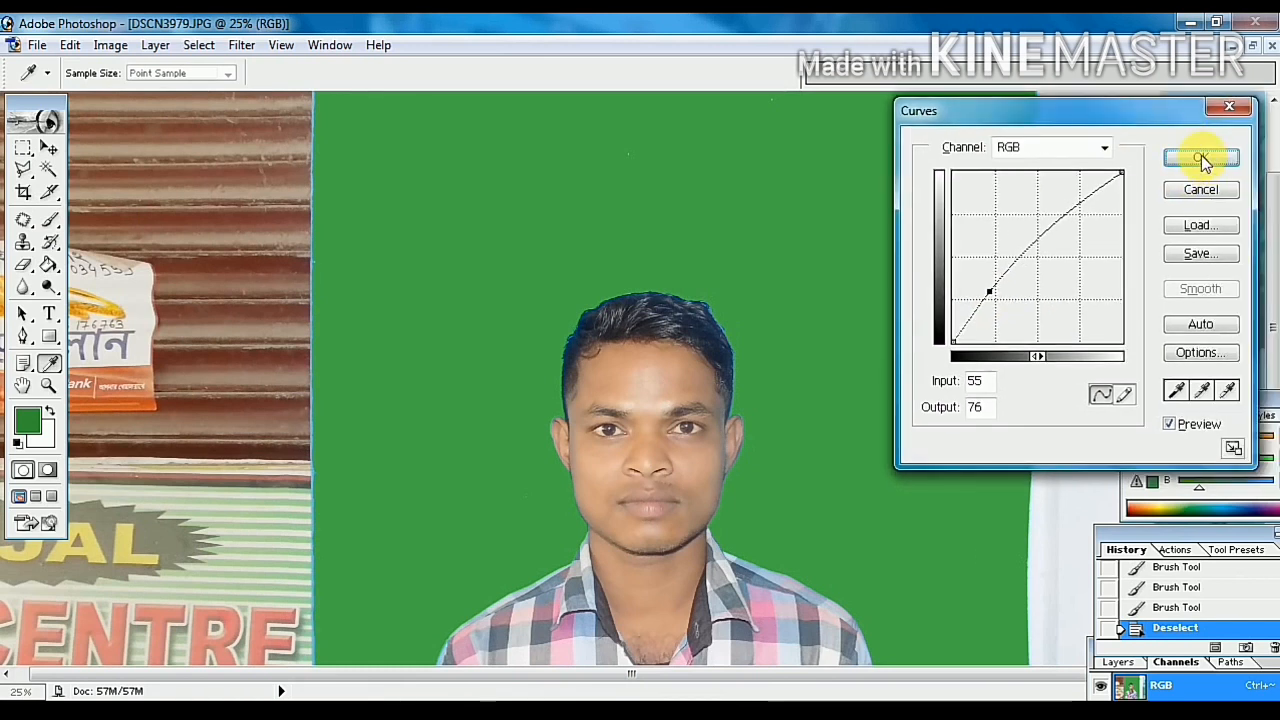
click(1201, 157)
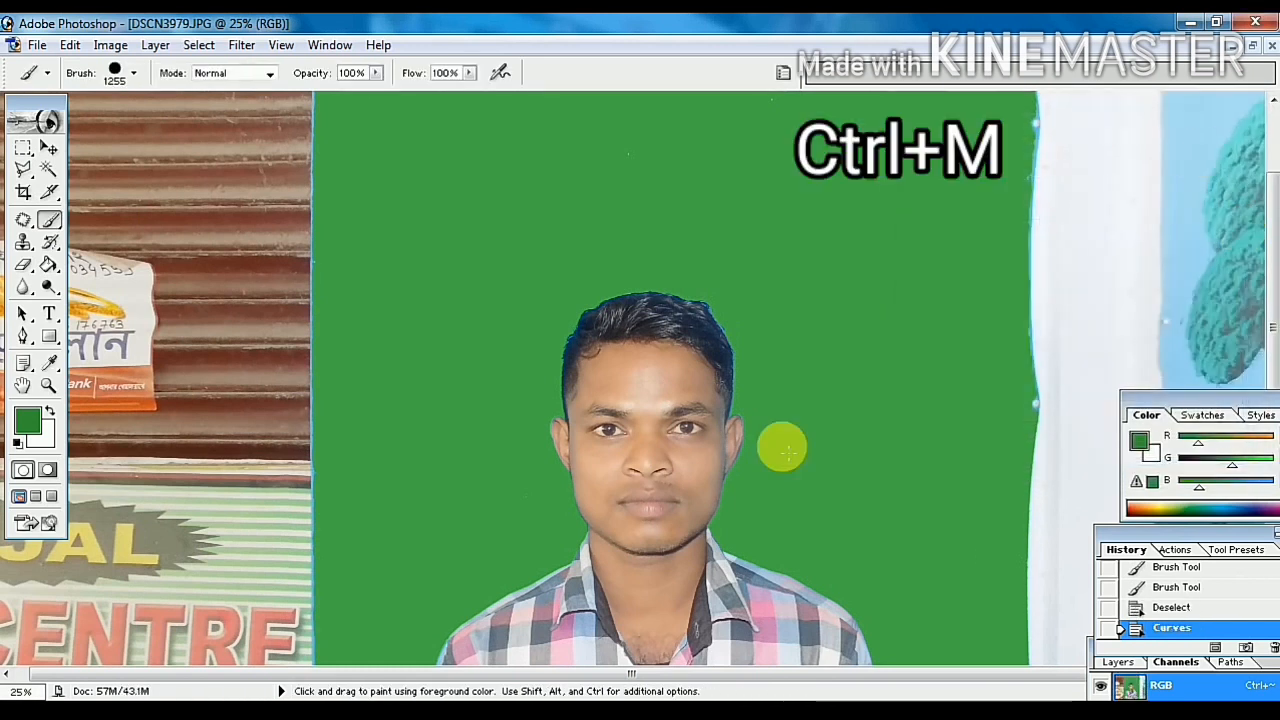
Adjust the photo's Levels with input values of 11, 1.06 and 234.
scroll(782, 450, down, 2)
scroll(782, 450, up, 2)
key(ctrl+m)
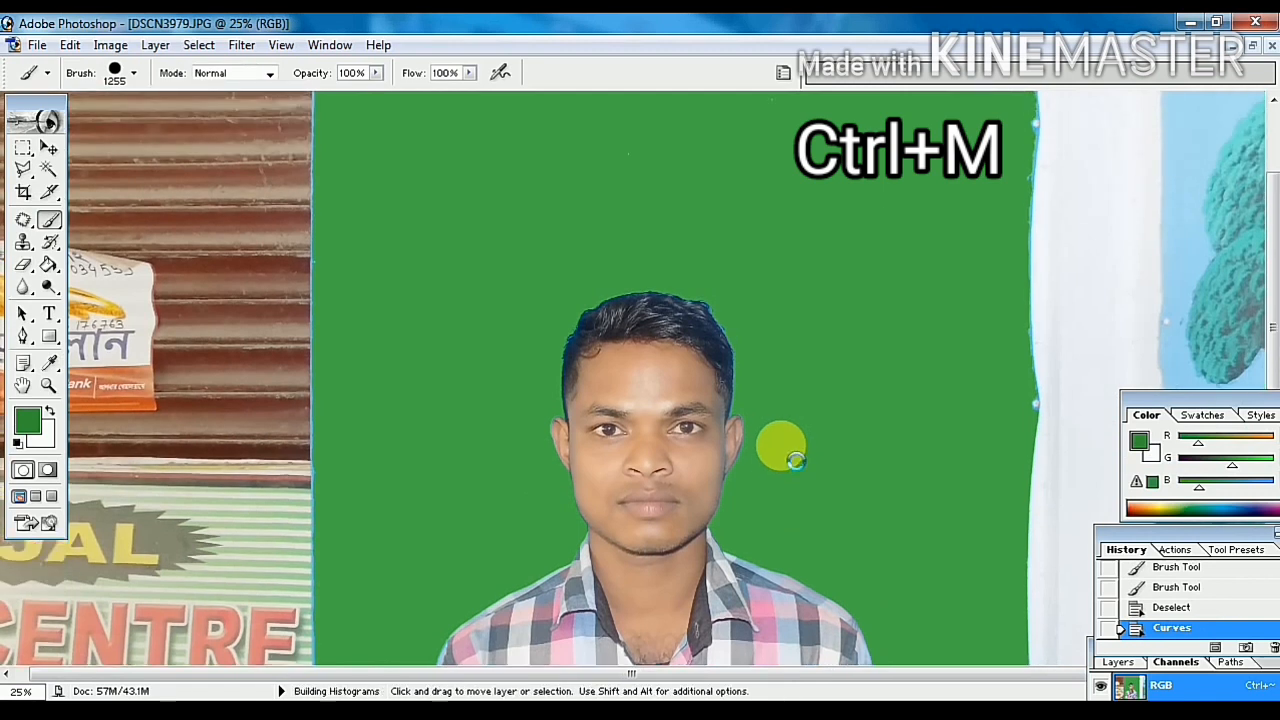
drag(878, 327, 885, 328)
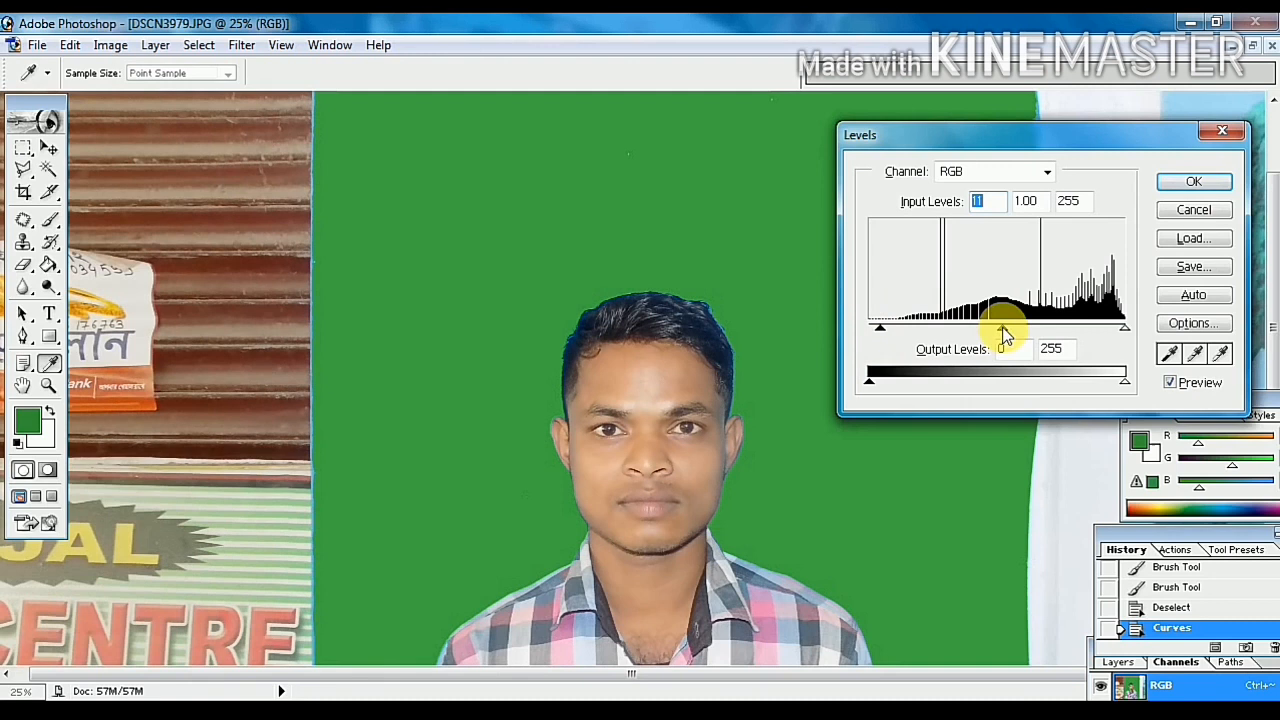
drag(998, 331, 997, 331)
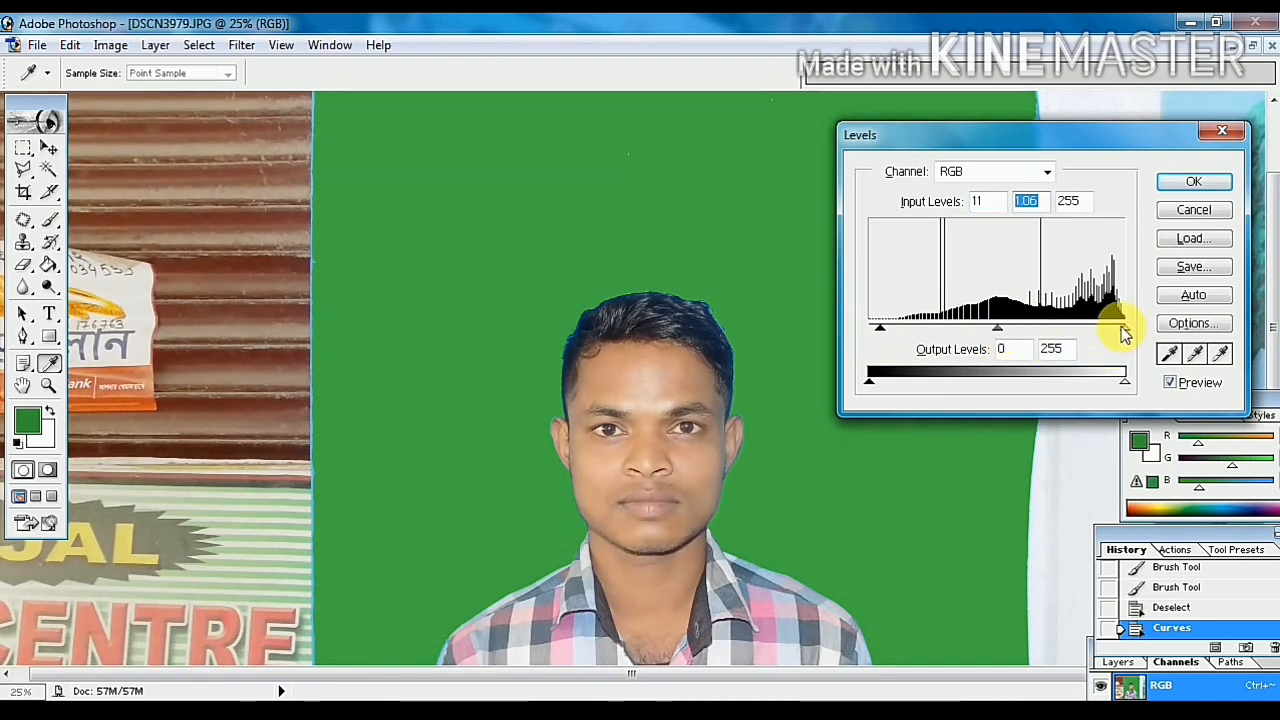
drag(1123, 333, 1113, 332)
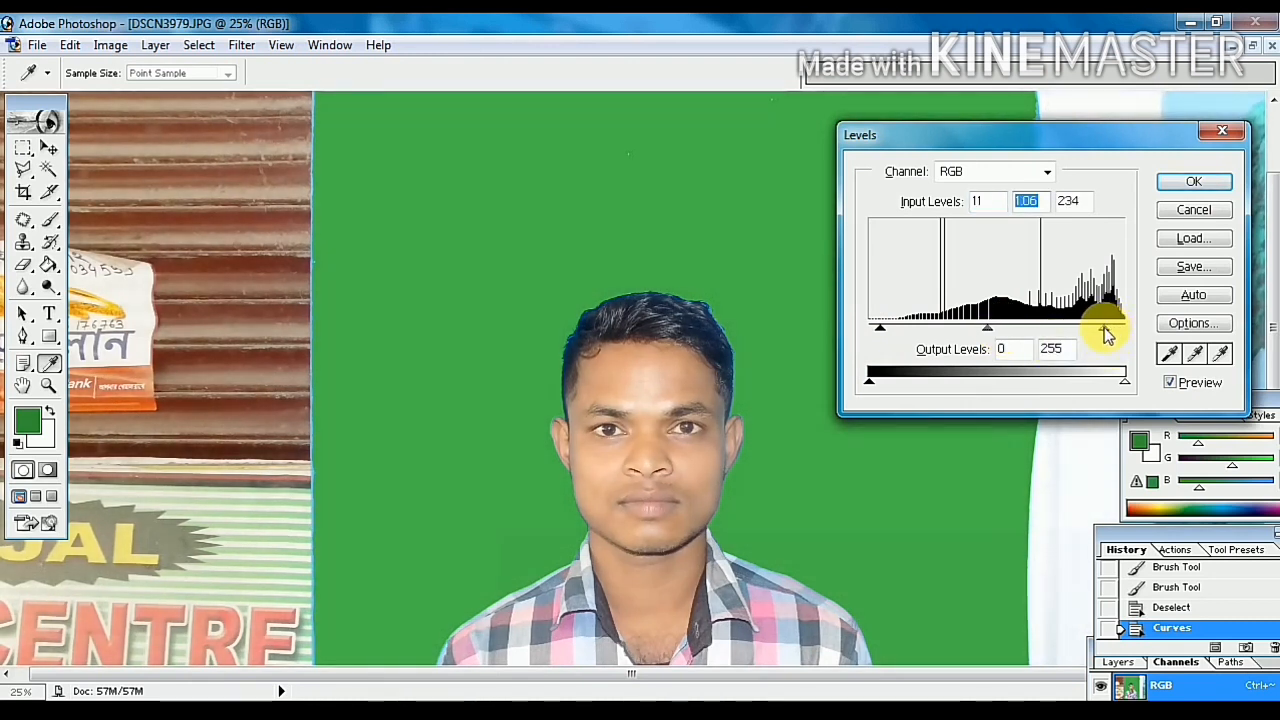
click(1194, 182)
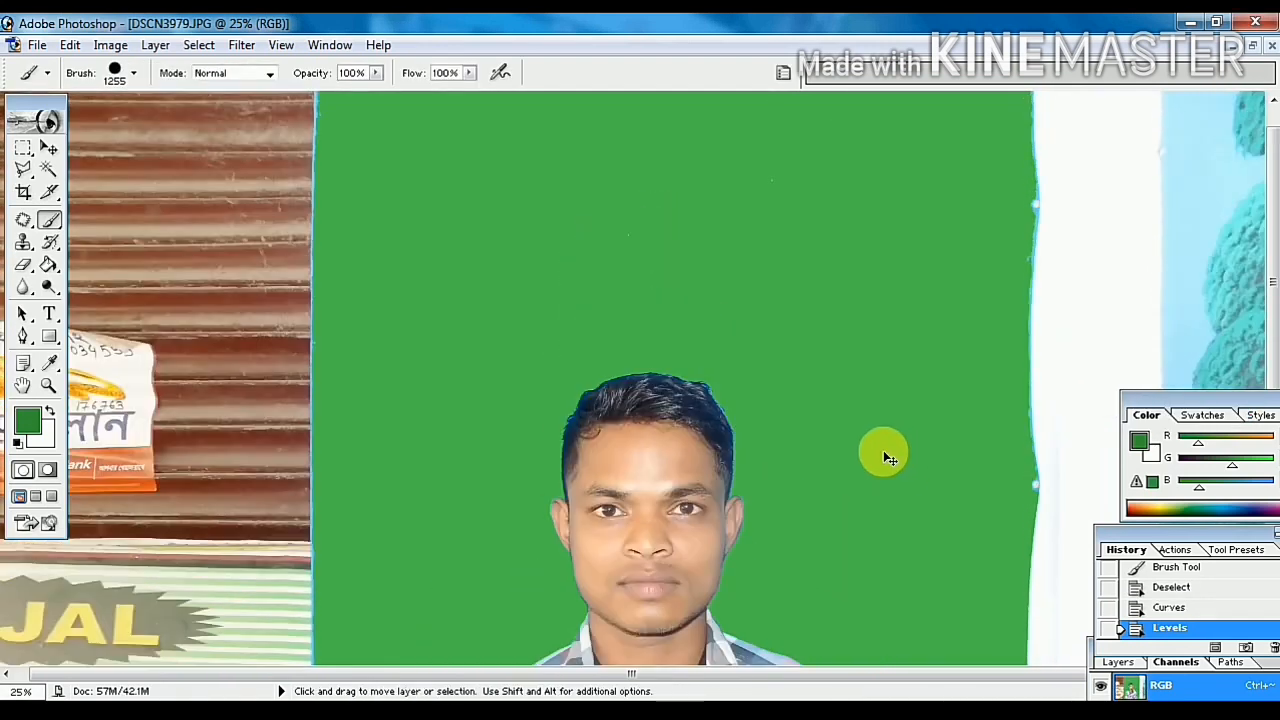
Reduce the photo's overall saturation to -9 with Hue/Saturation.
key(ctrl+u)
drag(963, 241, 953, 245)
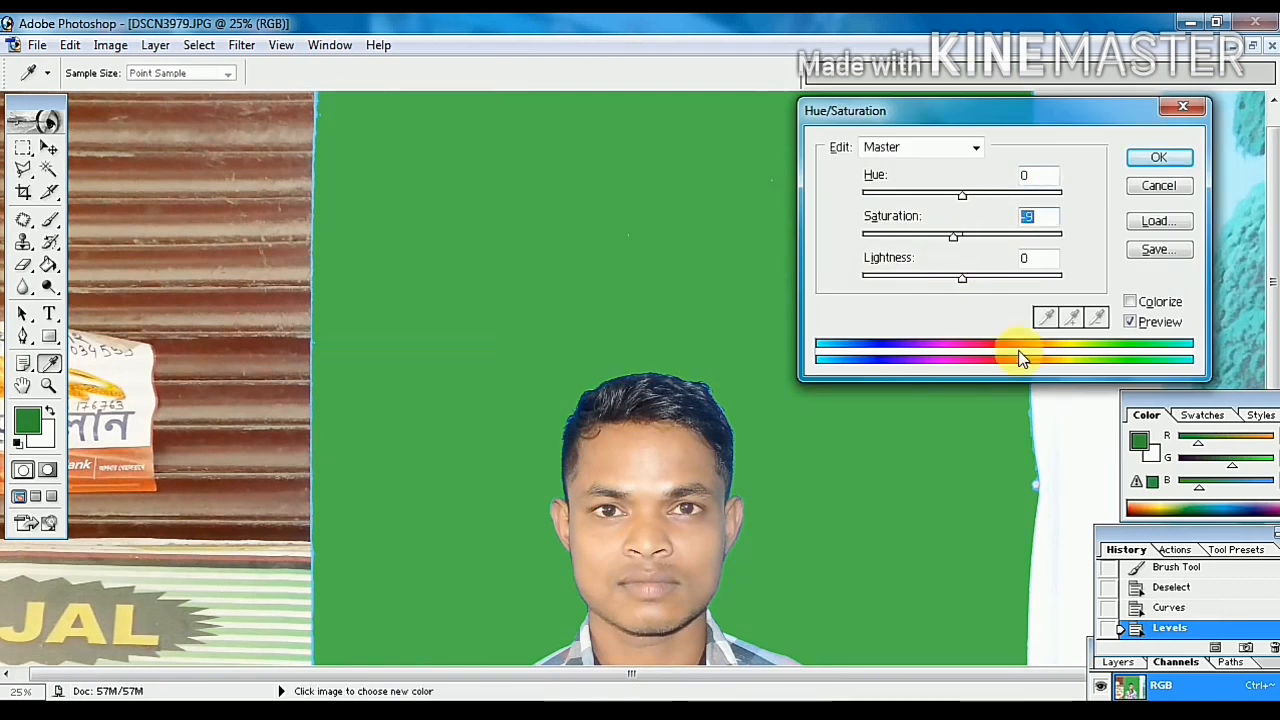
click(1165, 157)
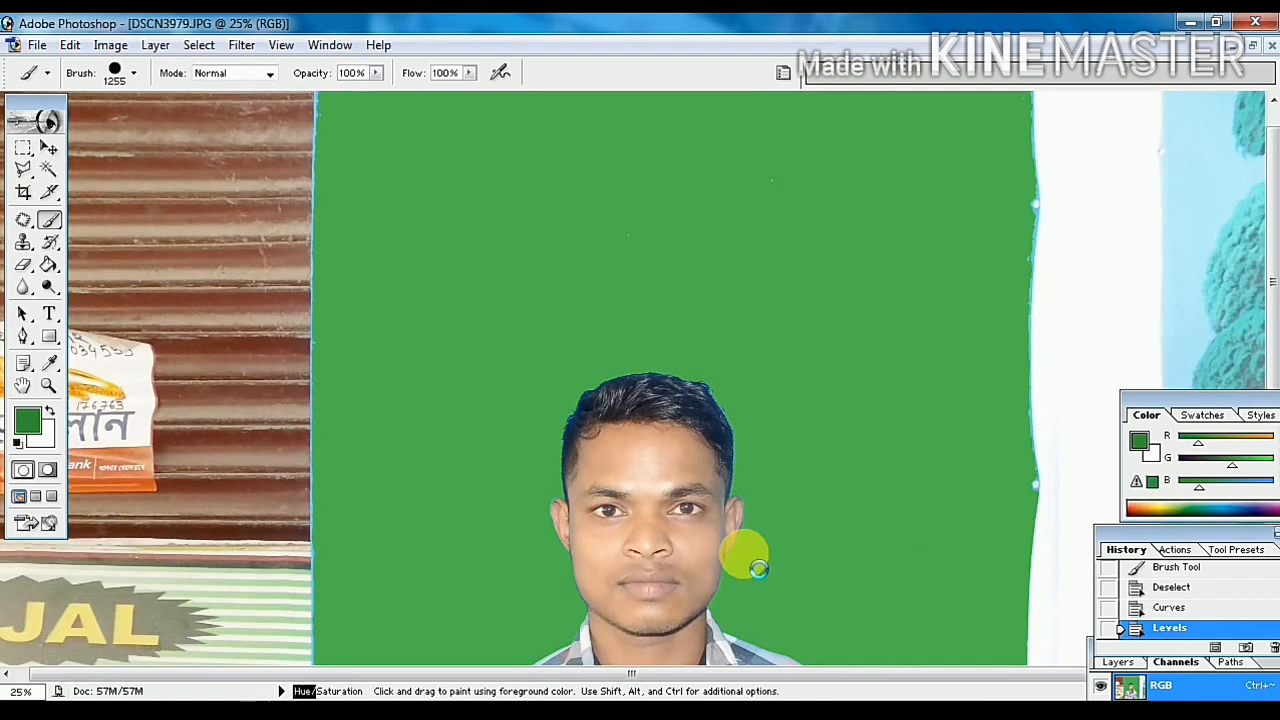
Apply Color Balance to the midtones, shifting the magenta-green level to +6.
scroll(790, 510, down, 3)
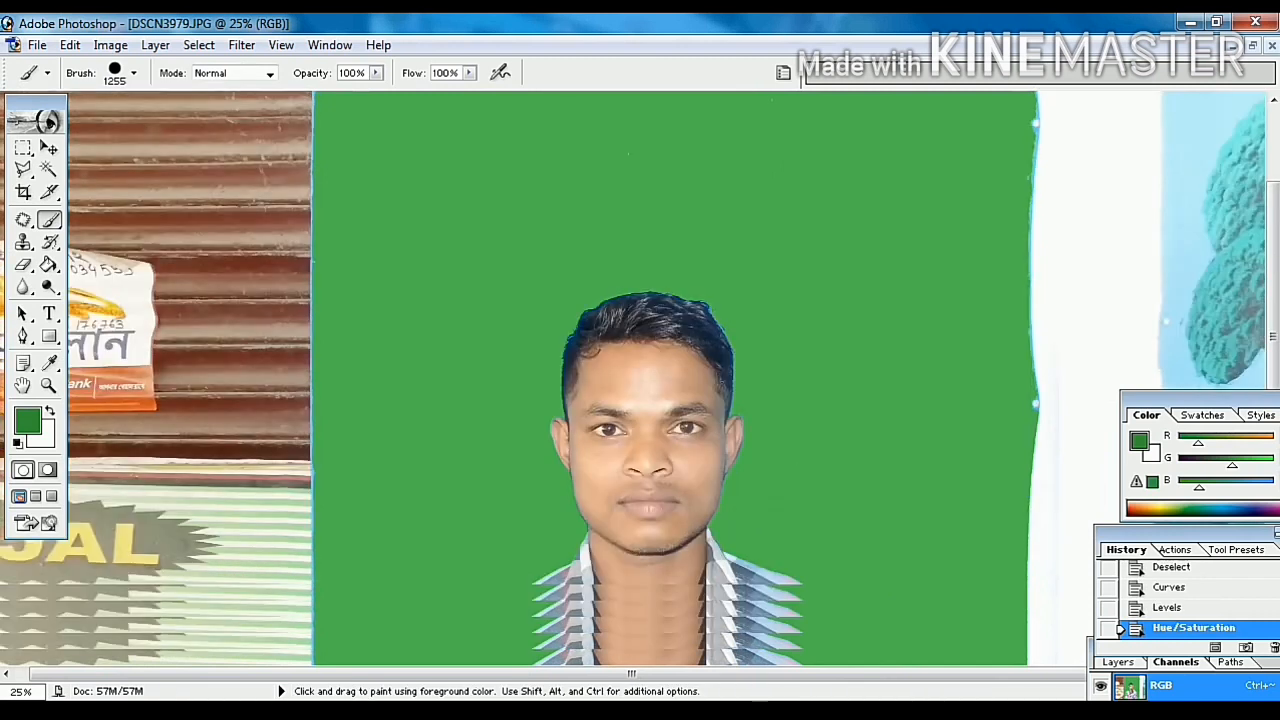
scroll(633, 520, down, 1)
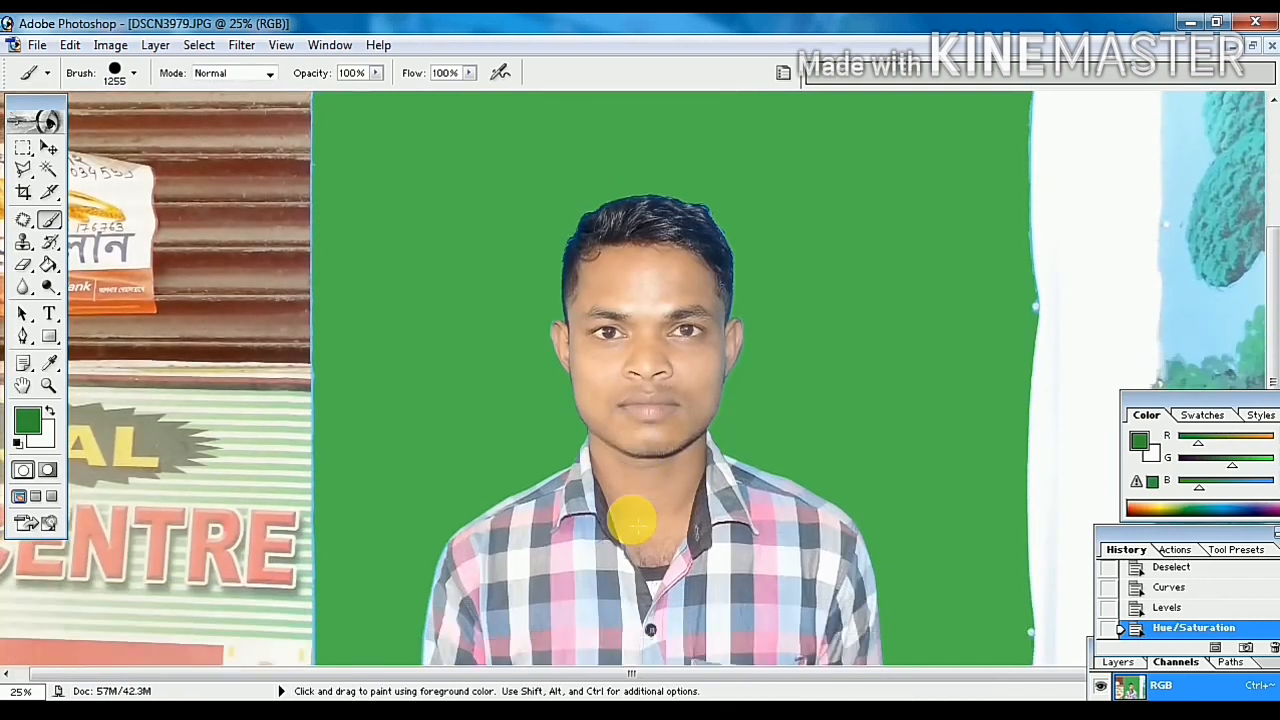
scroll(633, 520, down, 3)
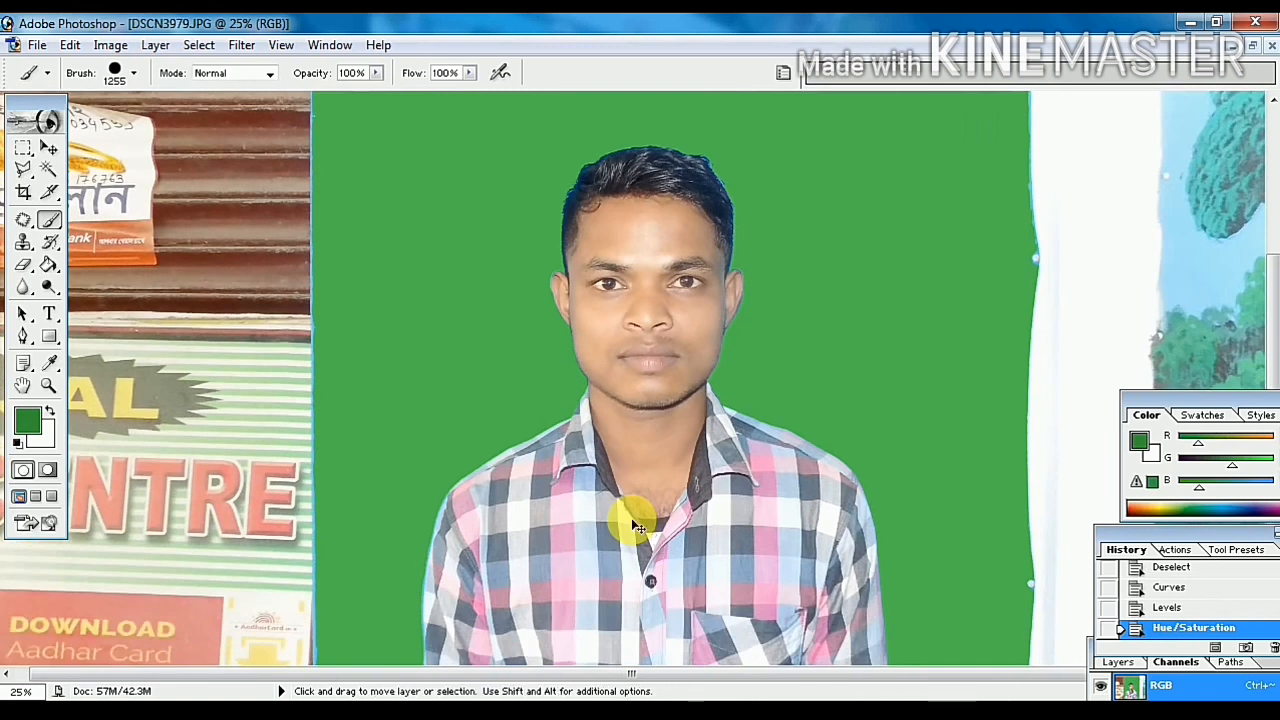
key(ctrl+b)
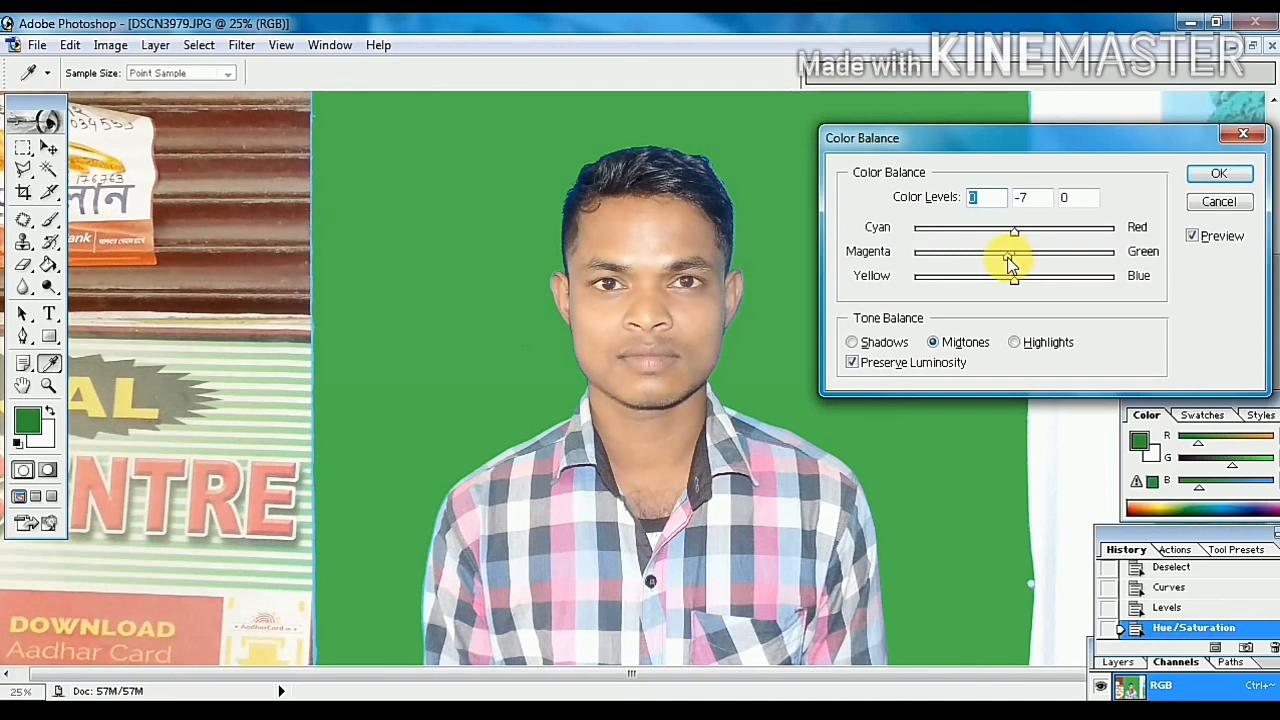
drag(1022, 262, 1030, 262)
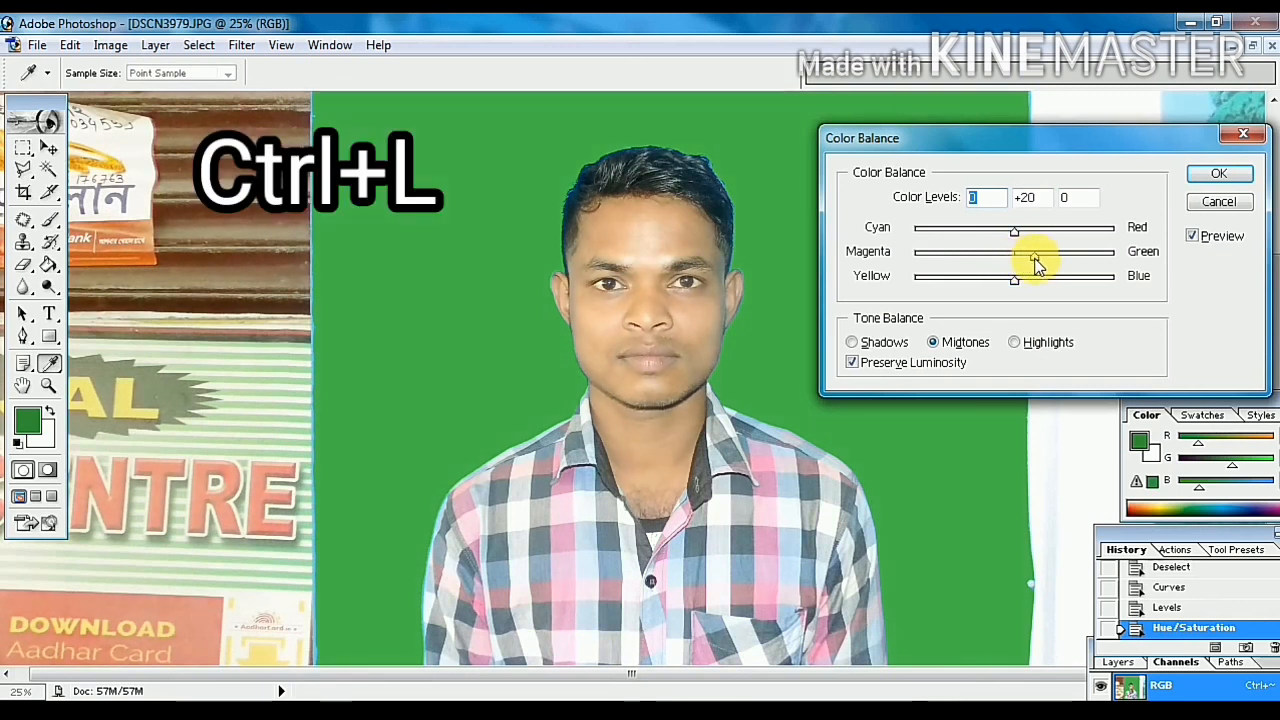
drag(1030, 266, 1020, 262)
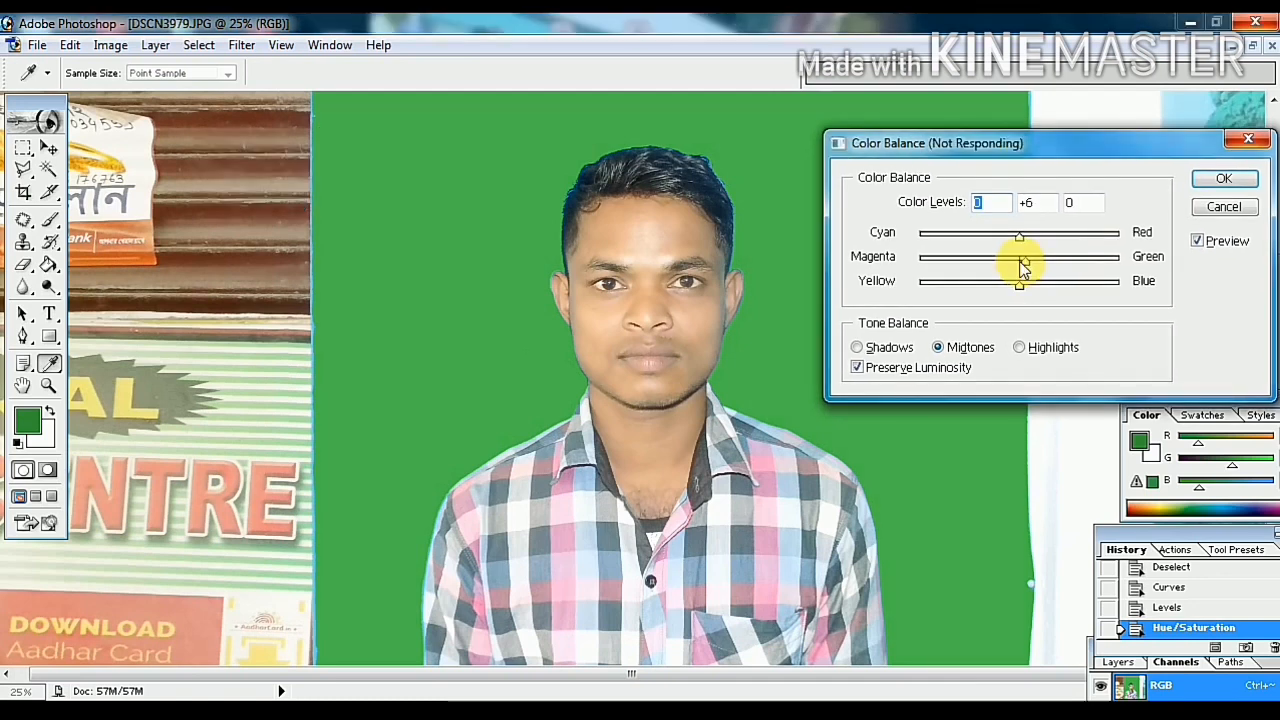
click(1216, 22)
click(1220, 36)
click(1216, 176)
key(b)
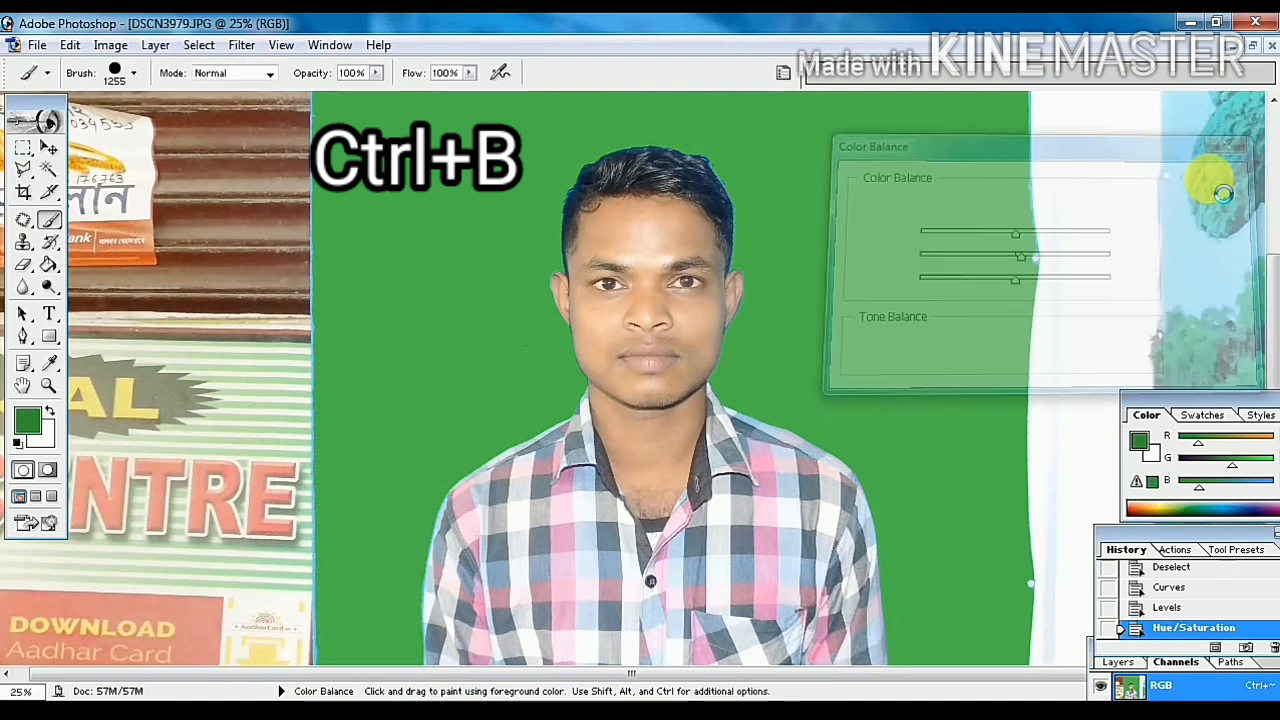
Lower the photo's master saturation slightly with another Hue/Saturation adjustment.
scroll(650, 415, up, 1)
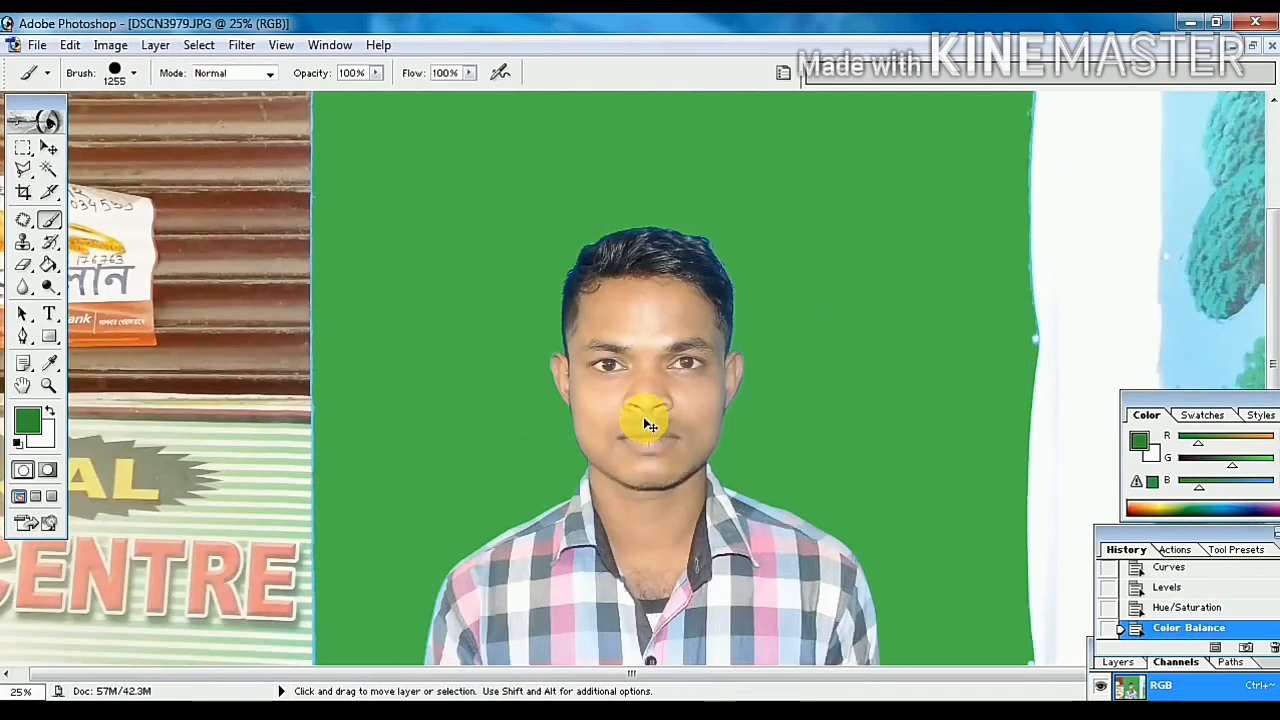
key(ctrl+u)
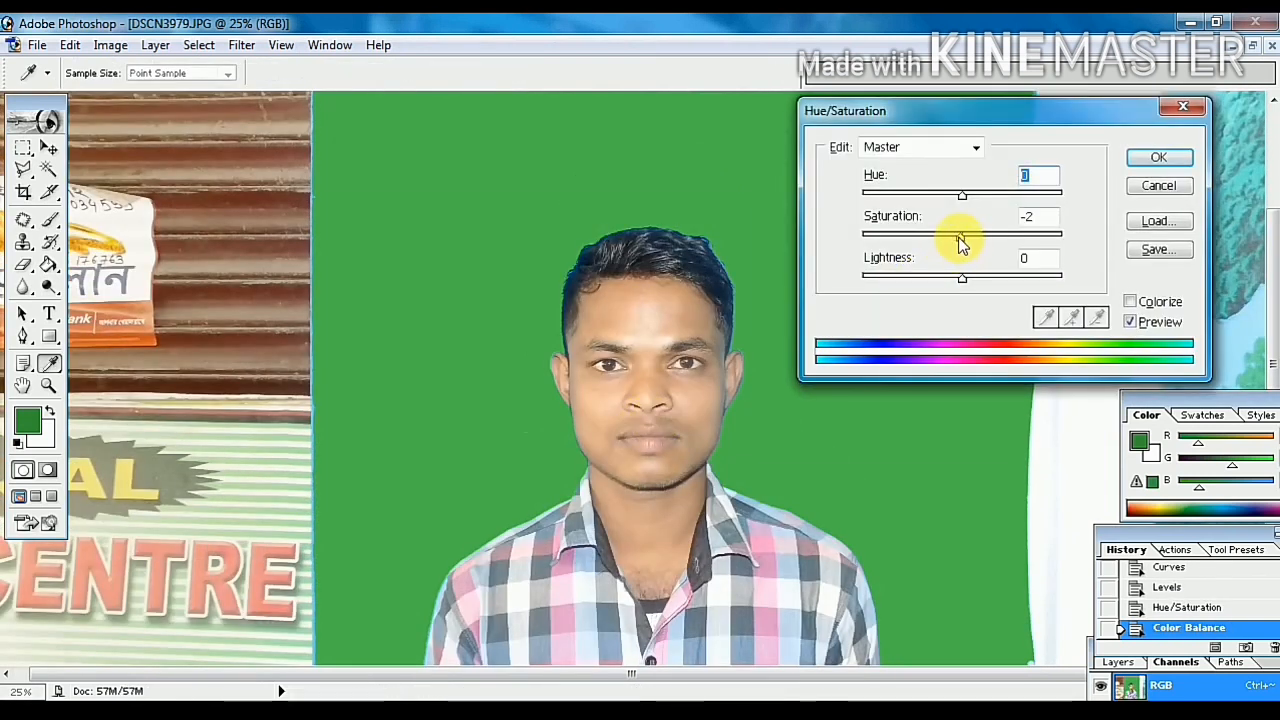
click(1156, 158)
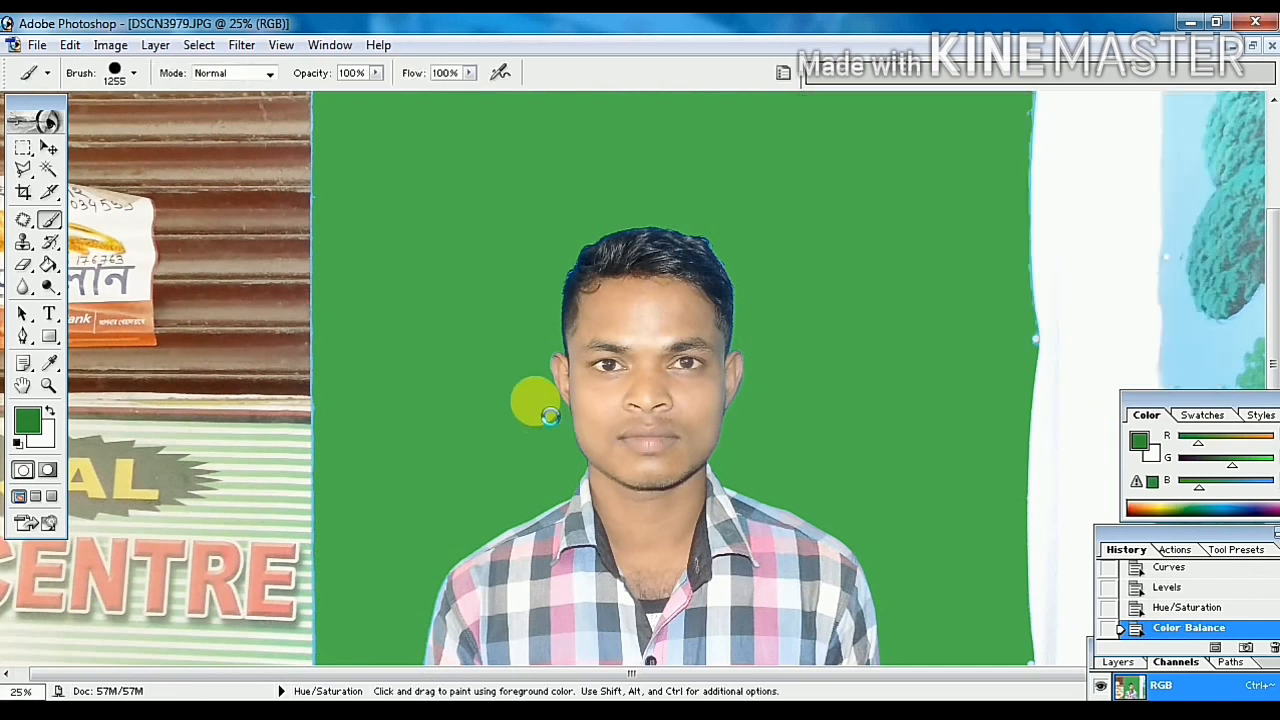
Draw a portrait crop frame around the man's head, shoulders and upper chest.
click(23, 192)
key(ctrl+minus)
mouse_move(540, 272)
mouse_down()
mouse_move(720, 523)
mouse_move(780, 640)
mouse_up()
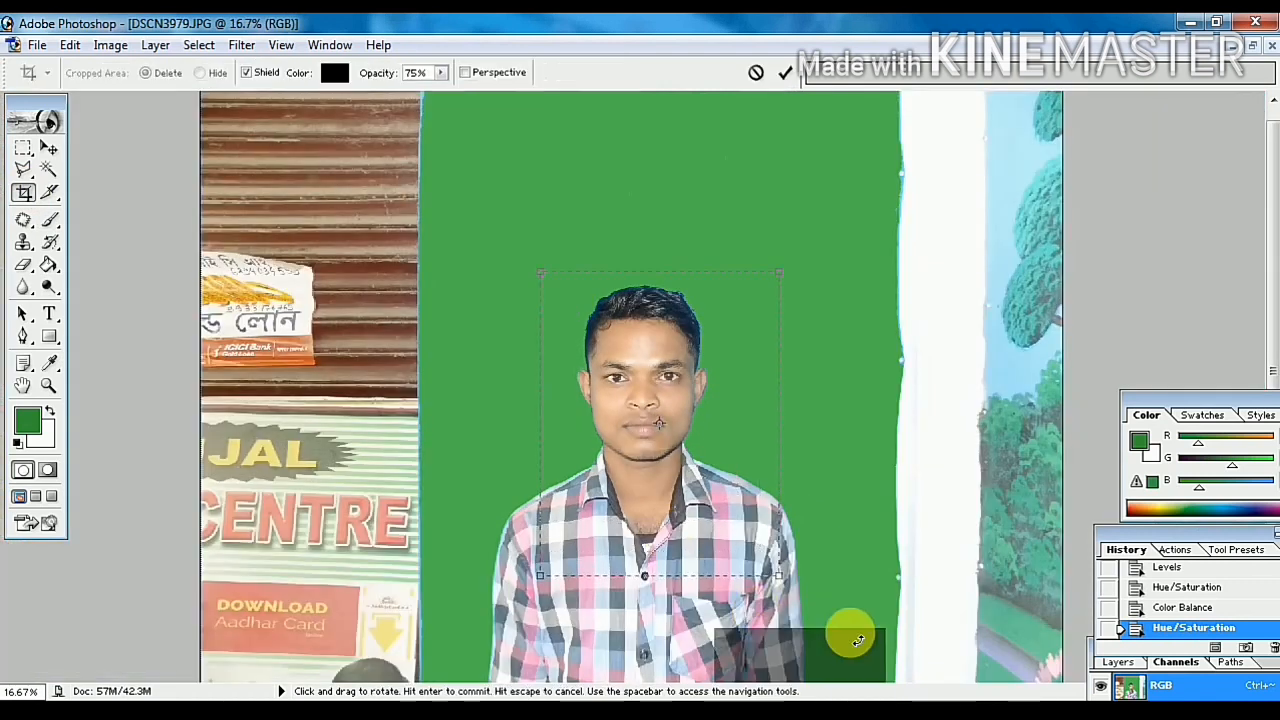
Nudge the crop frame to centre it on the face and crop the photo to 1.1 × 1.4 in at 350 pixels/inch.
key(shift+Left)
key(shift+Left)
key(shift+Left)
key(shift+Left)
key(shift+Left)
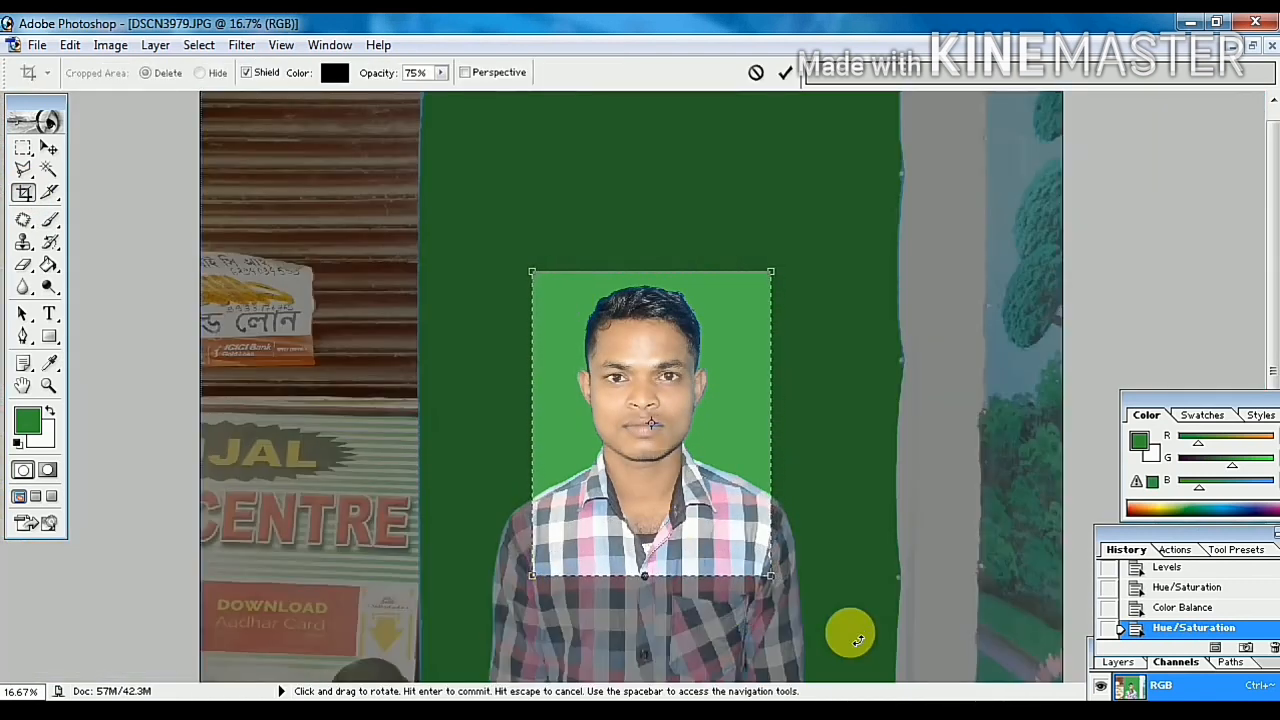
key(Up)
key(Up)
key(Up)
key(Up)
key(Left)
key(Up)
key(Left)
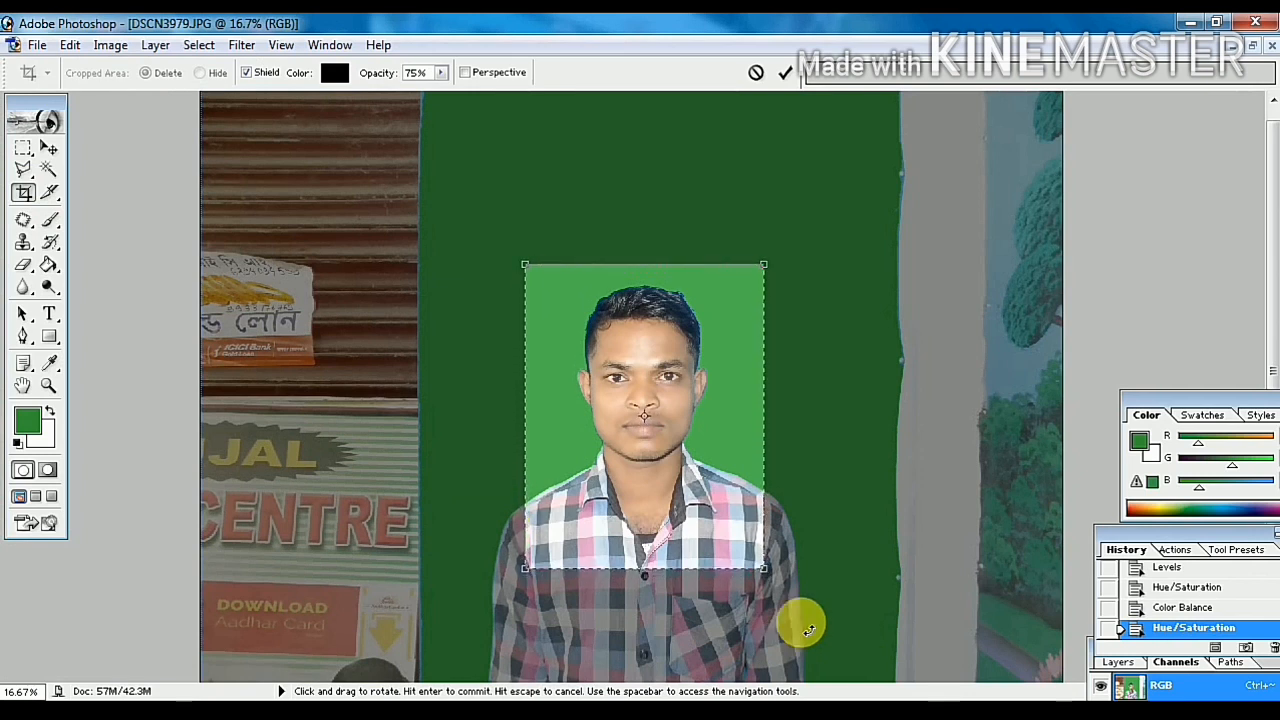
right_click(680, 373)
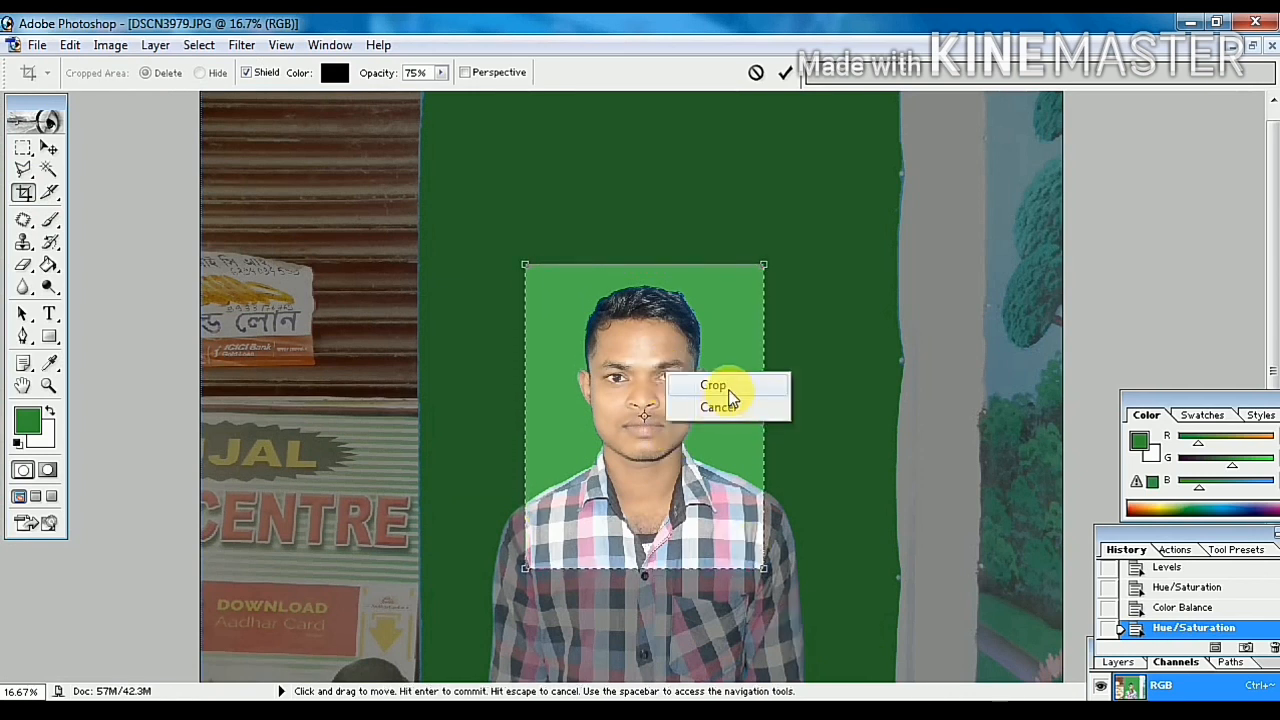
click(712, 381)
Examine the cropped portrait at several magnifications up to full size.
key(ctrl+plus)
key(ctrl+plus)
key(ctrl+plus)
key(ctrl+plus)
key(ctrl+plus)
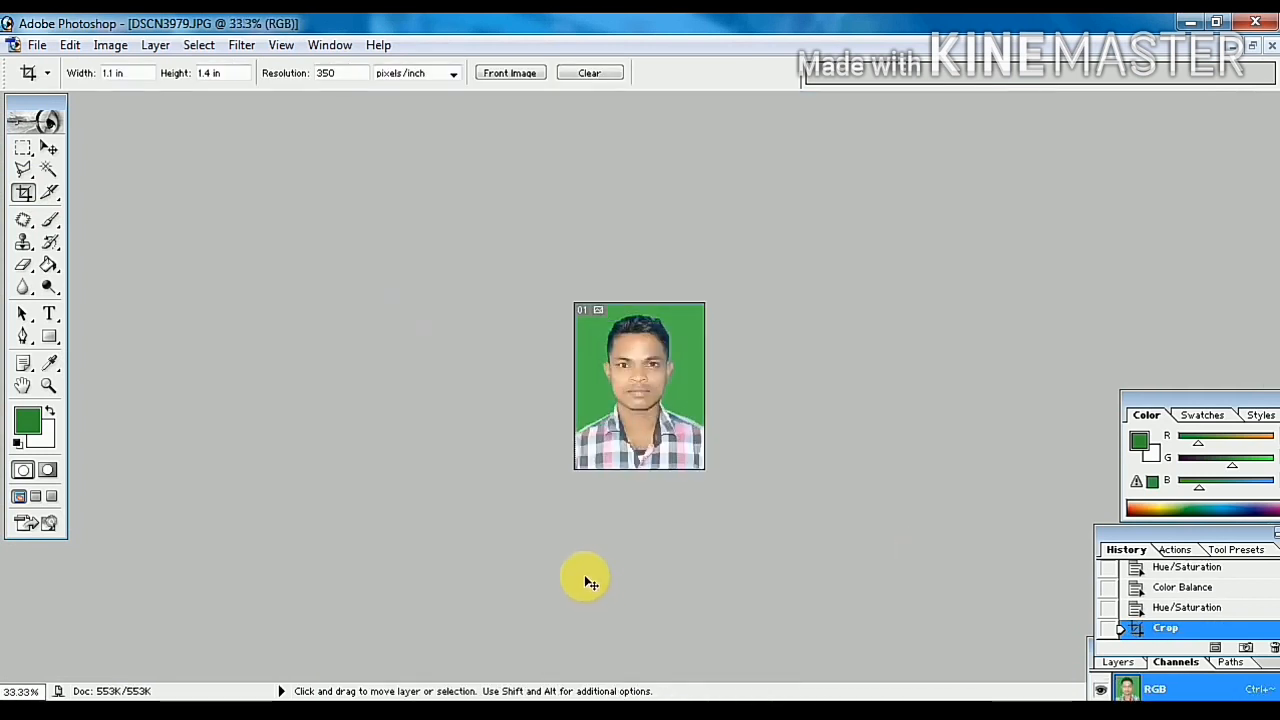
key(ctrl+minus)
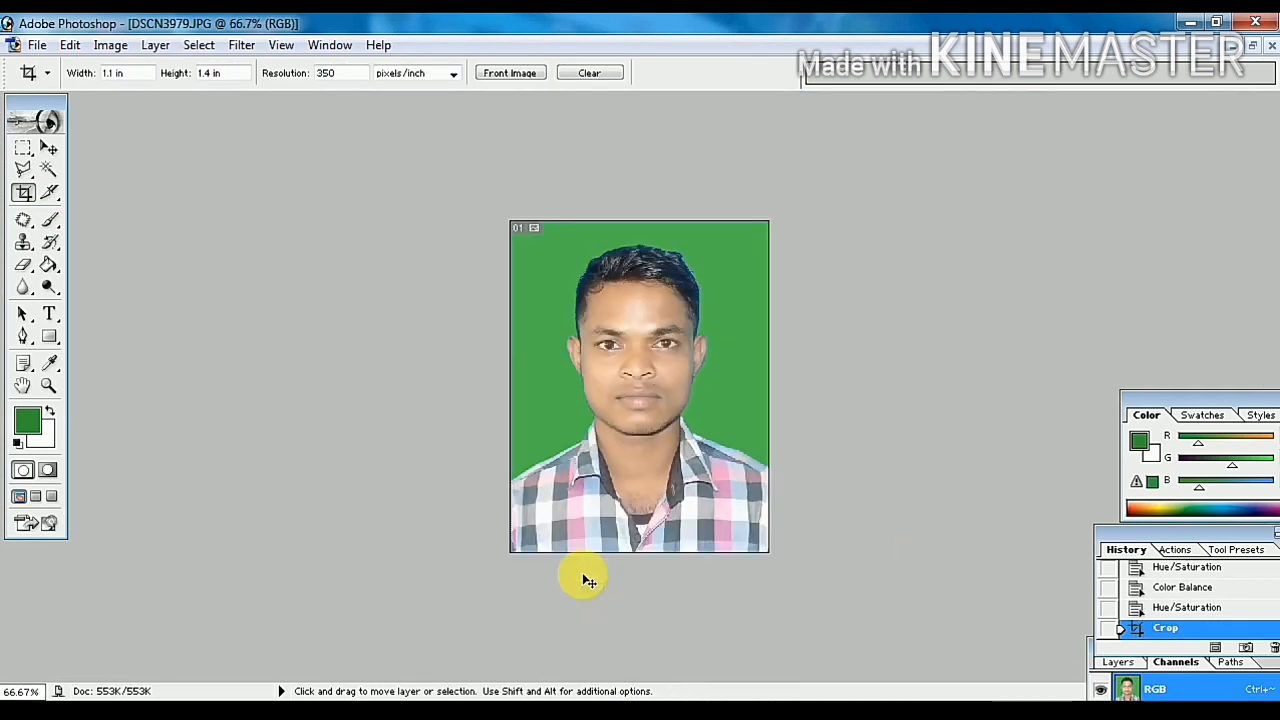
key(ctrl+plus)
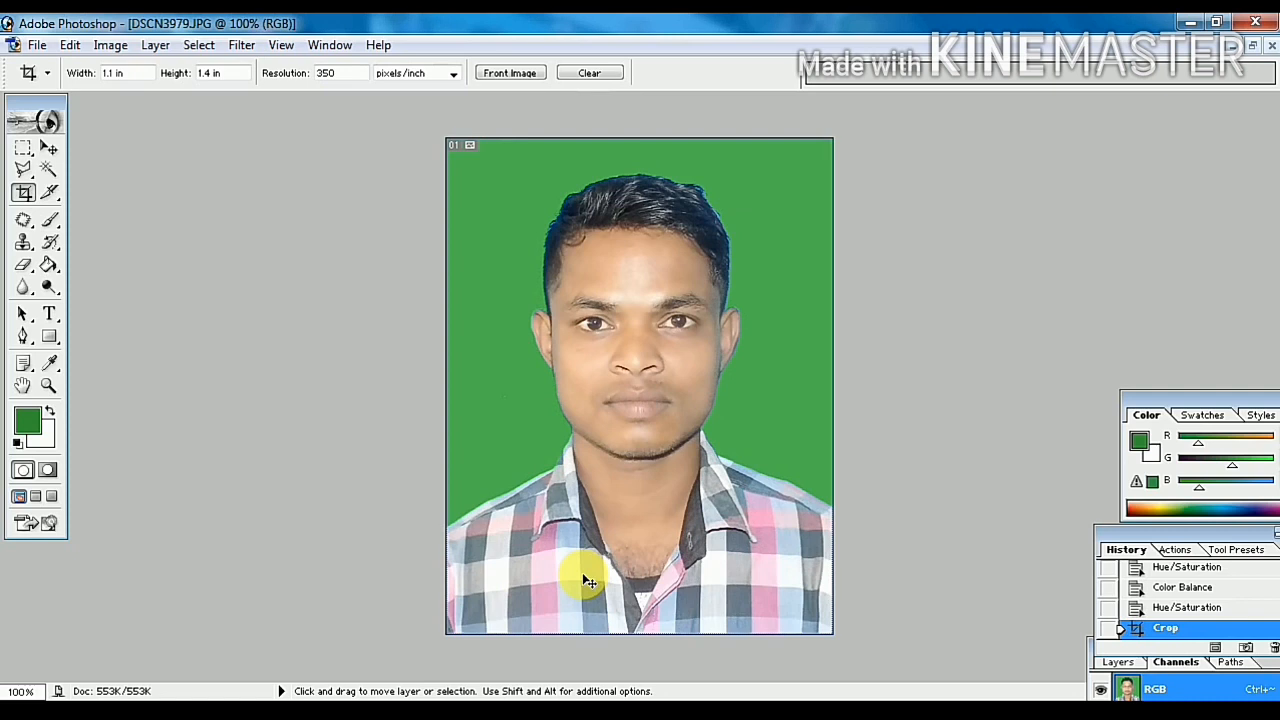
key(ctrl+minus)
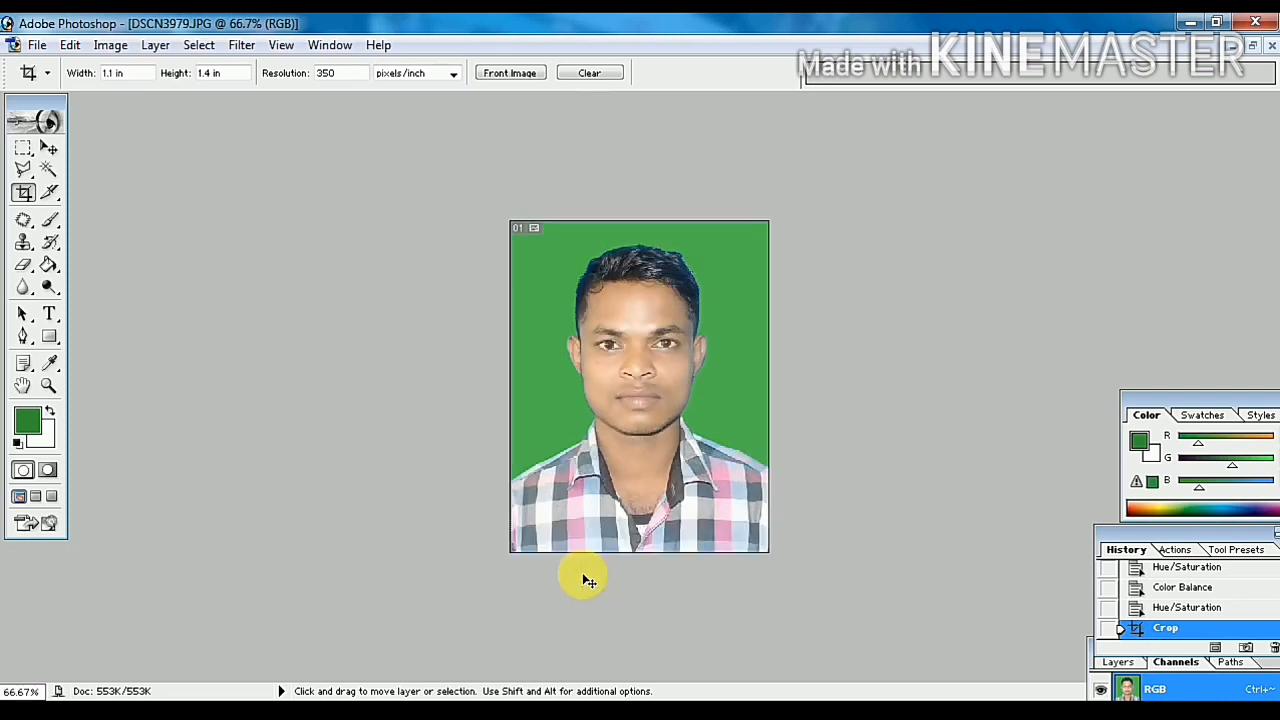
key(ctrl+plus)
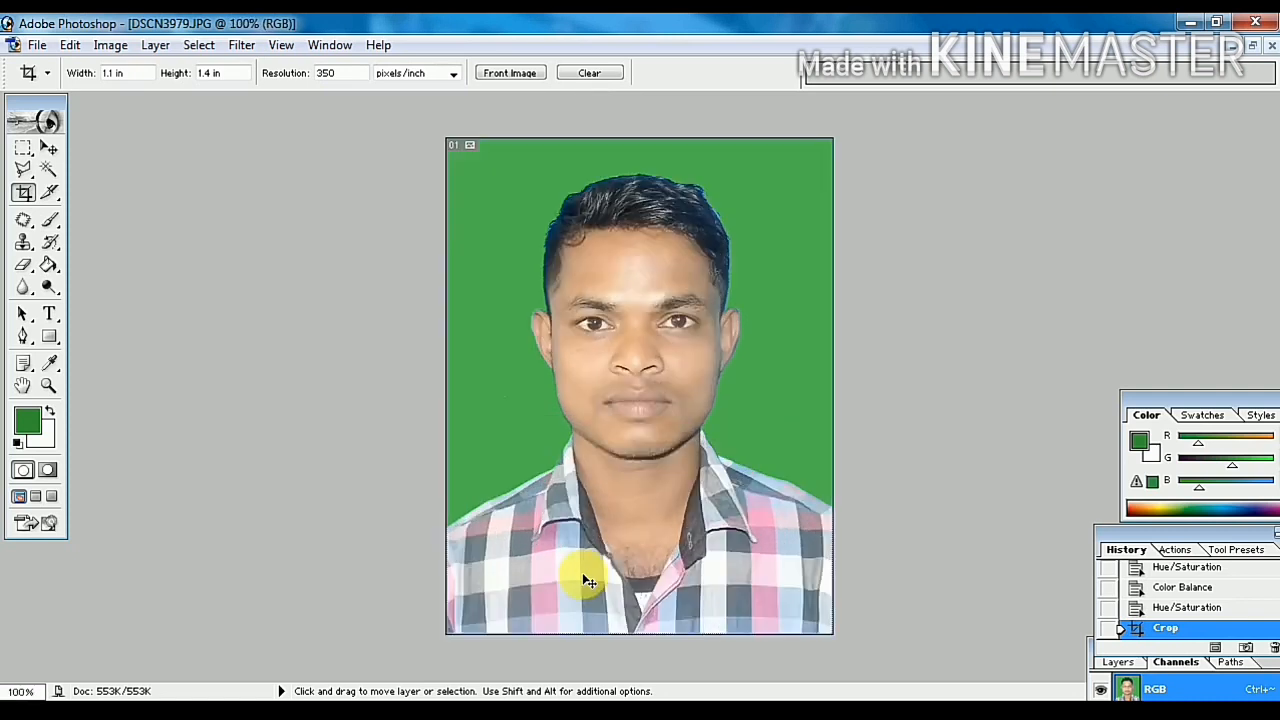
Brighten the cropped portrait with Levels by setting the white input level to 243.
key(ctrl+l)
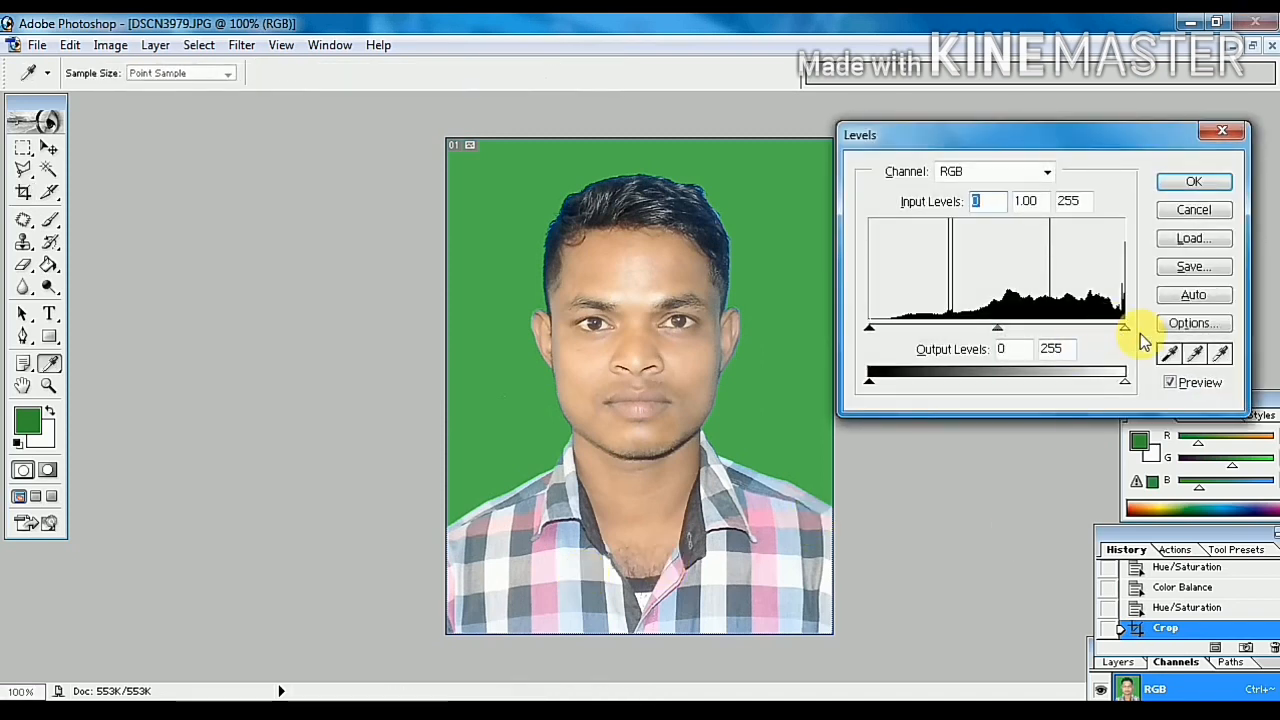
drag(1123, 327, 1113, 331)
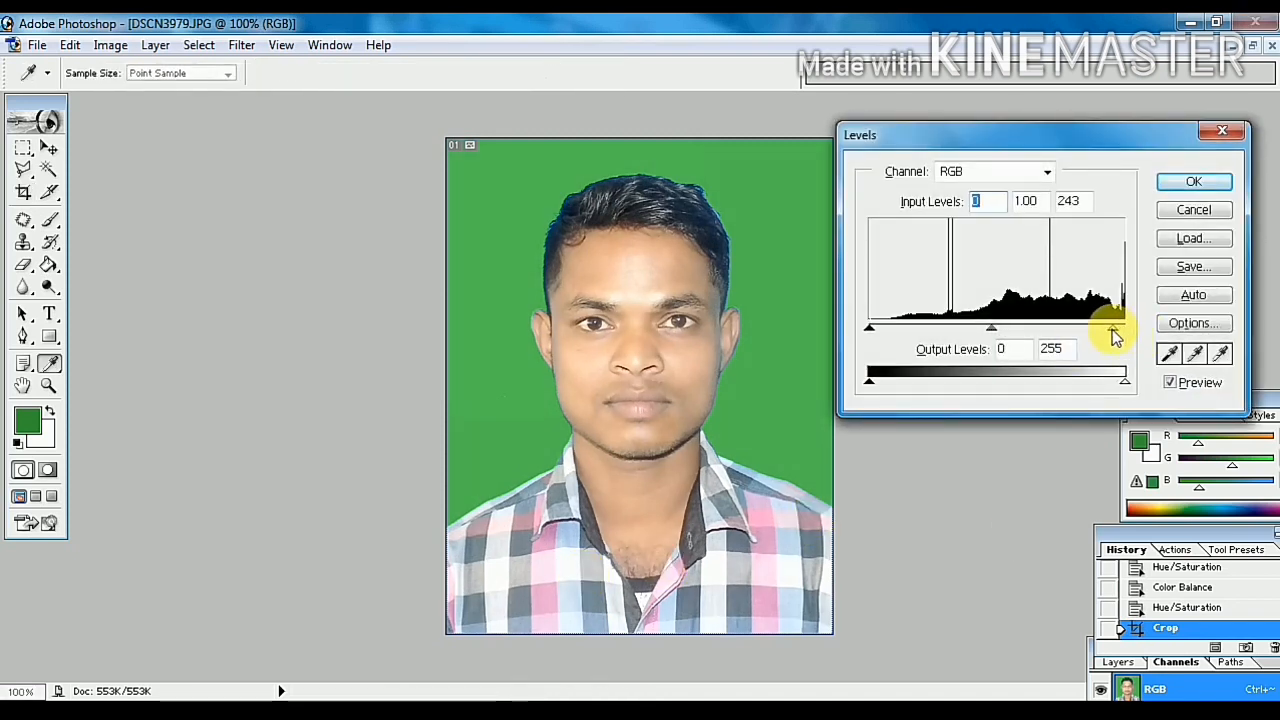
click(1190, 183)
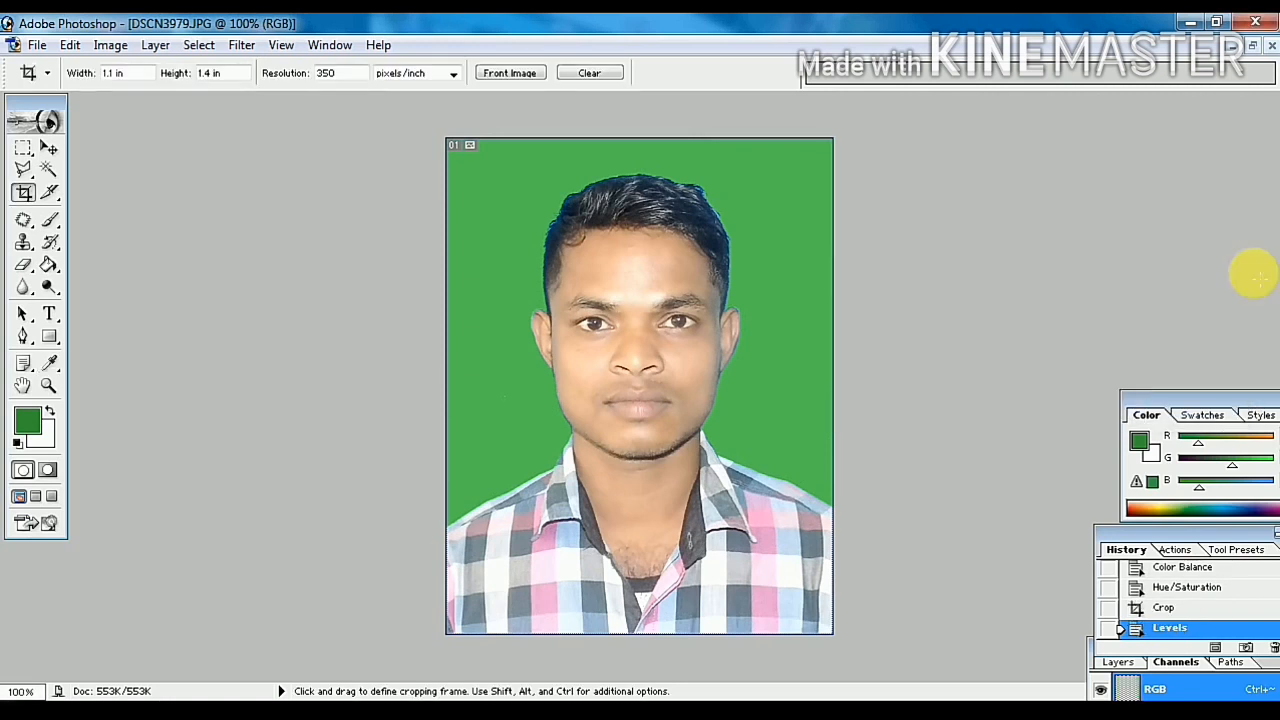
Review the Crop tool's width, height and resolution settings, highlighting the resolution value.
scroll(672, 419, up, 3)
key(ctrl+minus)
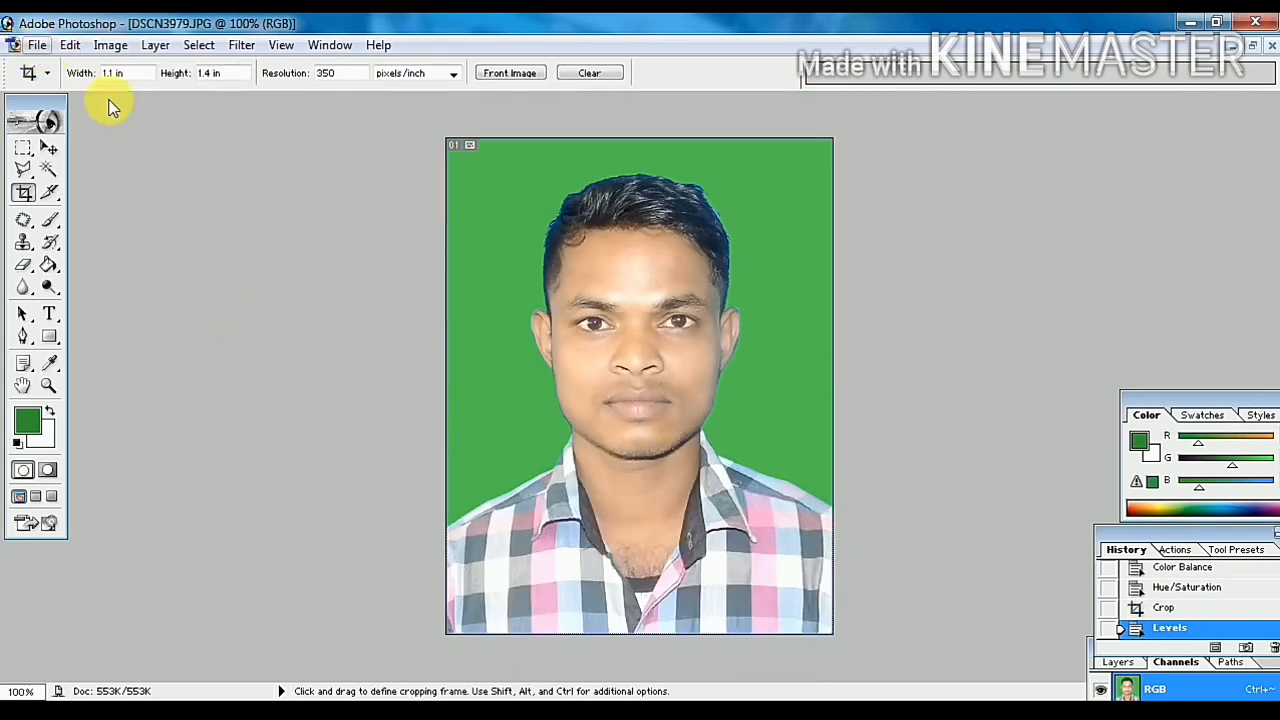
drag(345, 74, 314, 78)
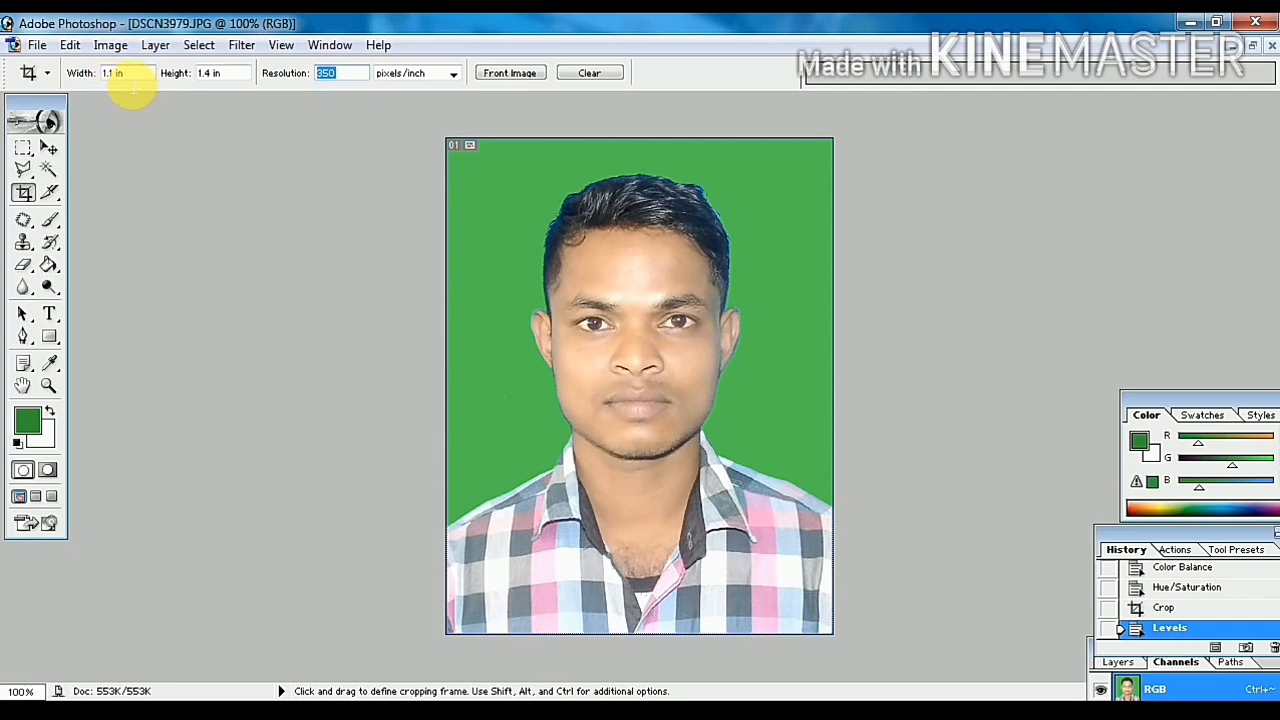
click(214, 74)
double_click(209, 74)
Save the portrait to the Desktop as a JPEG named 789, with maximum quality 12 and the Baseline ("Standard") format.
click(37, 46)
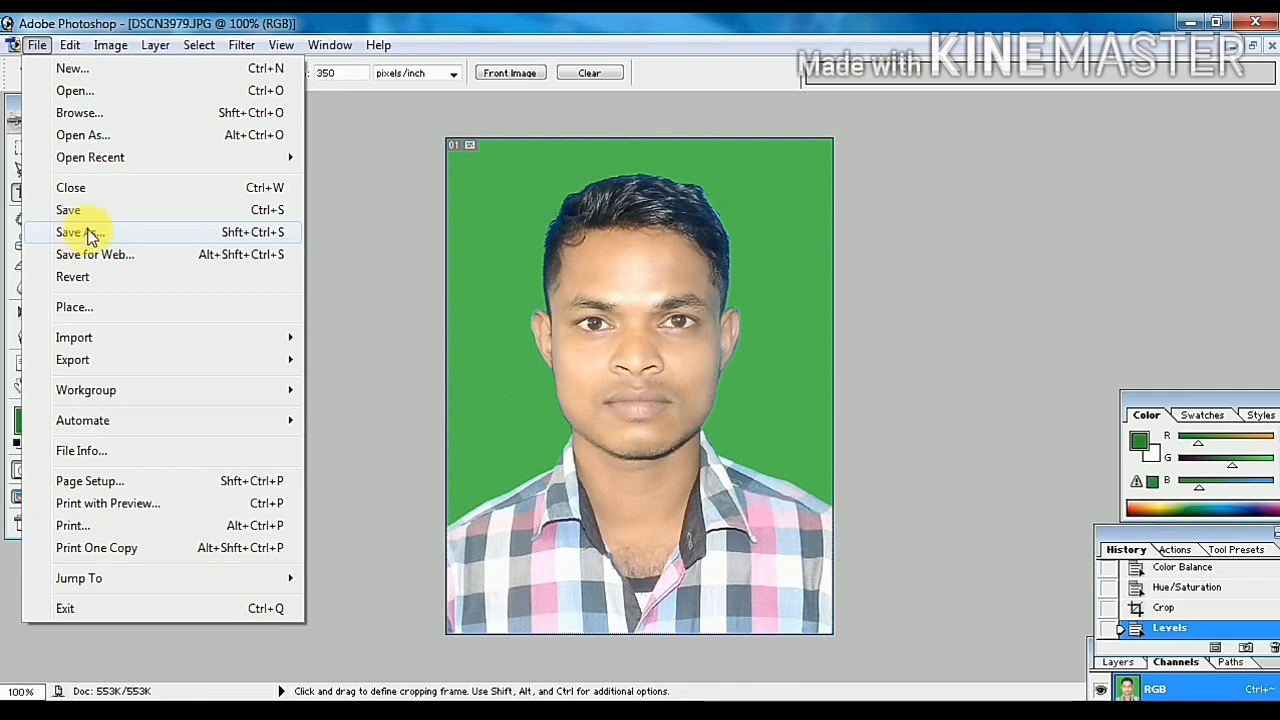
click(88, 234)
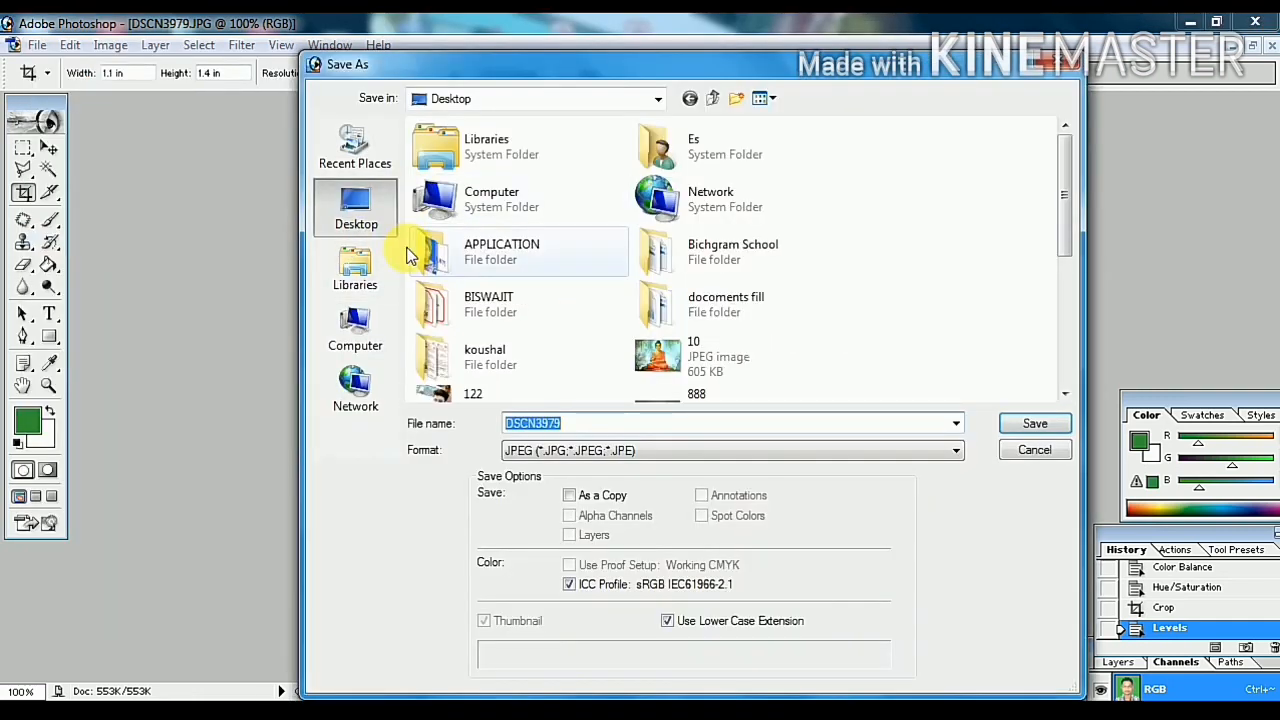
click(355, 206)
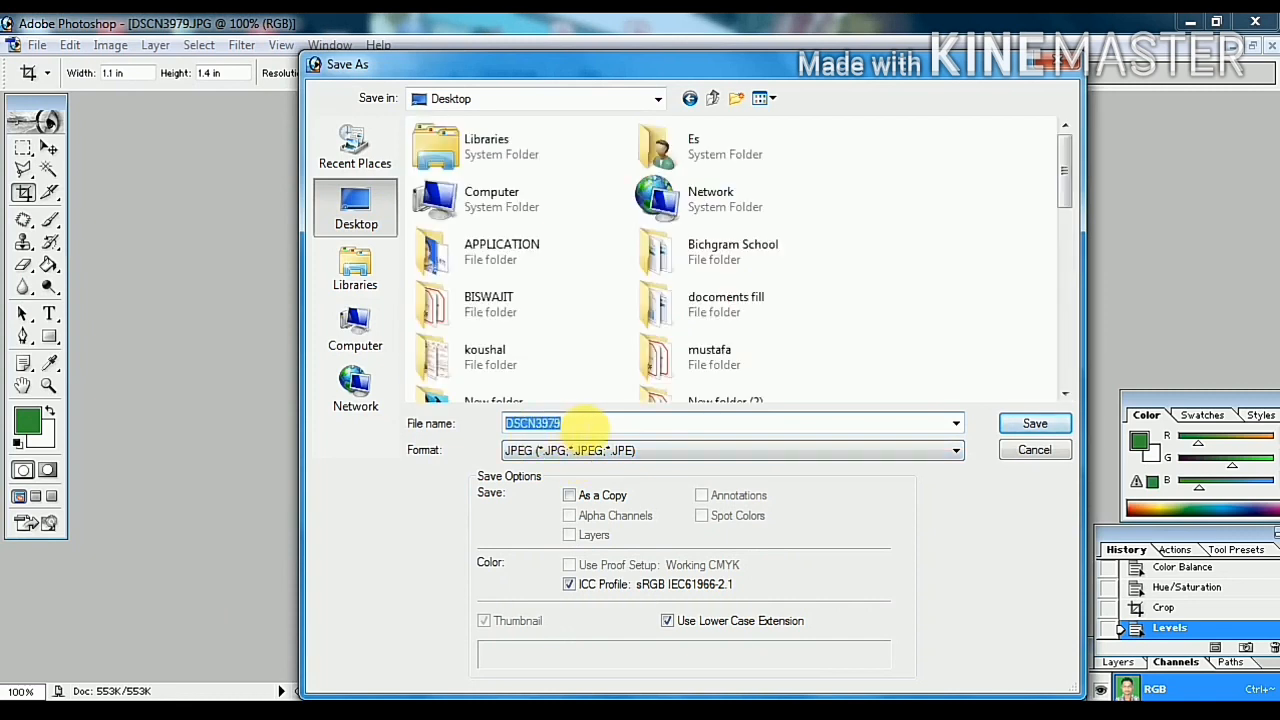
text(789)
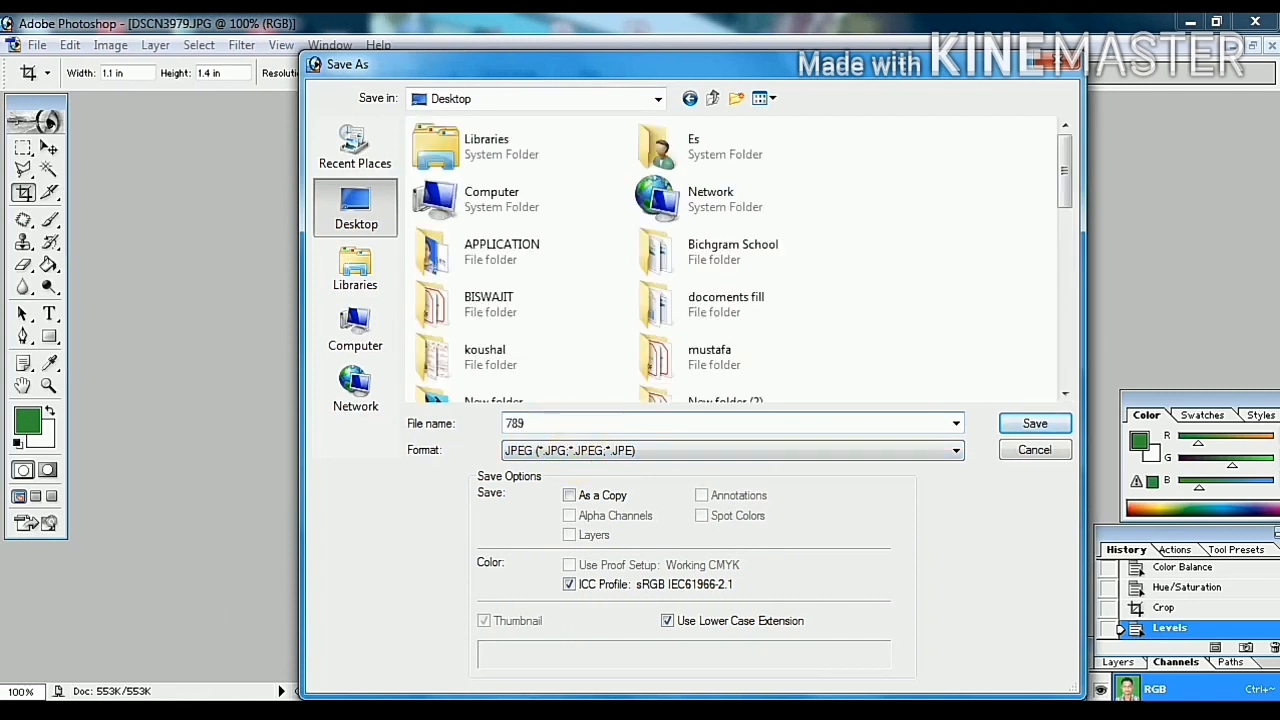
click(1030, 424)
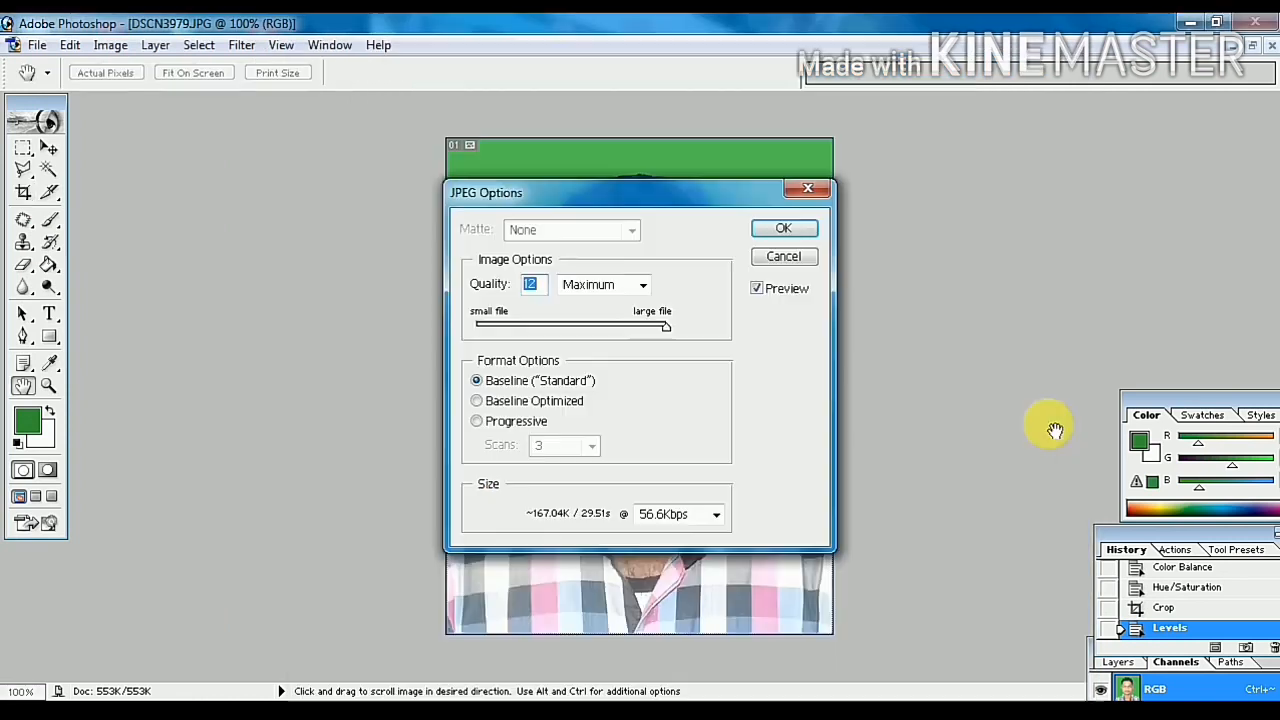
mouse_move(667, 328)
mouse_down()
mouse_move(529, 331)
mouse_move(663, 339)
mouse_up()
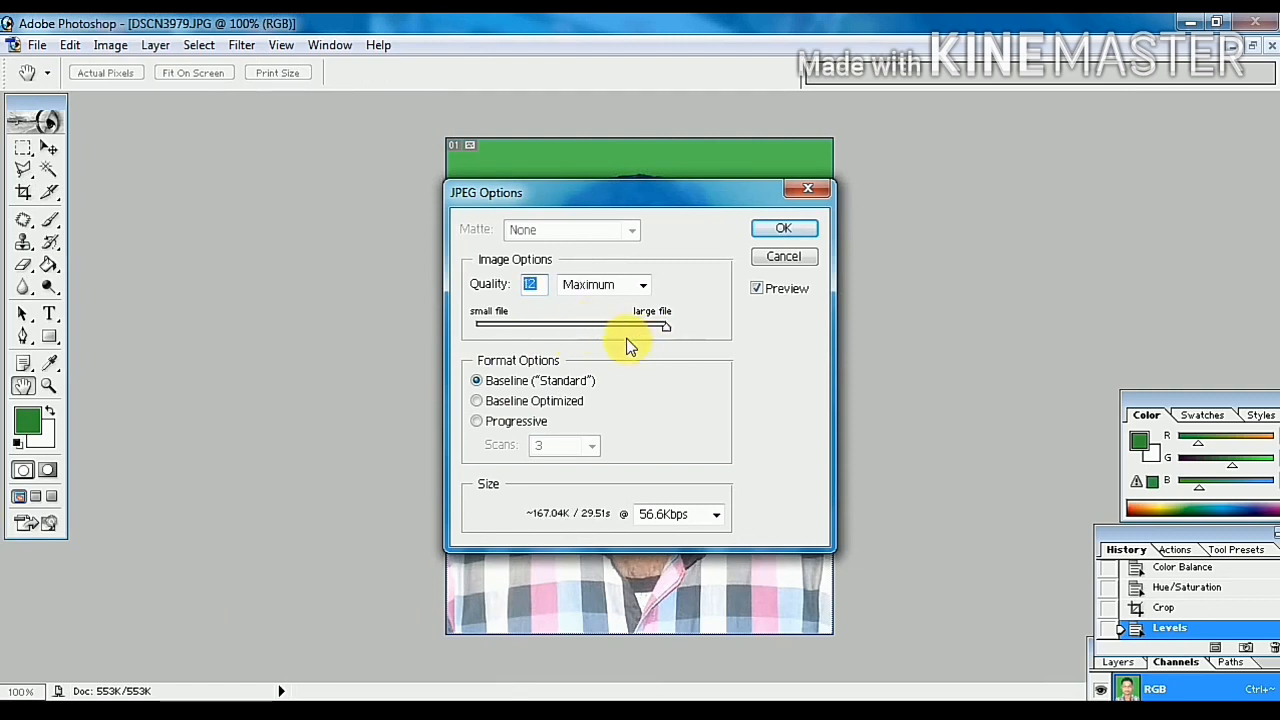
click(792, 231)
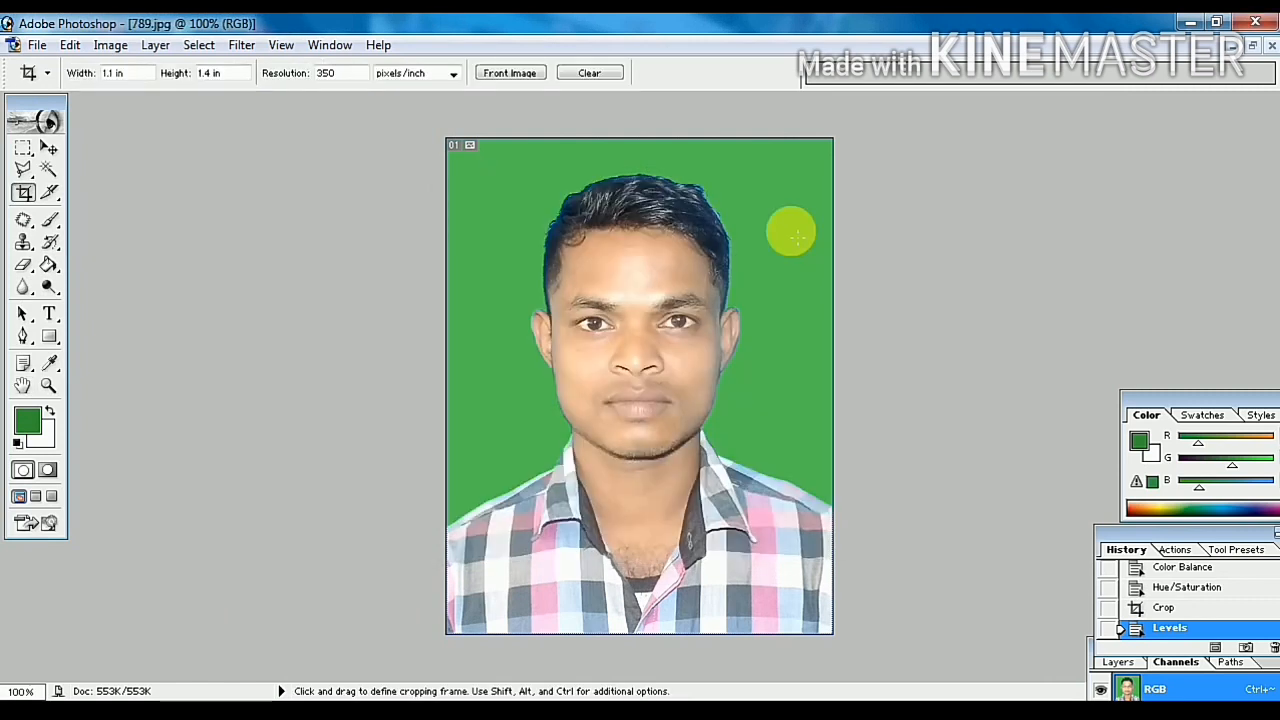
Minimize Photoshop to show the Windows desktop and refresh it several times to check for the saved 789 image.
click(1190, 22)
right_click(753, 47)
click(831, 94)
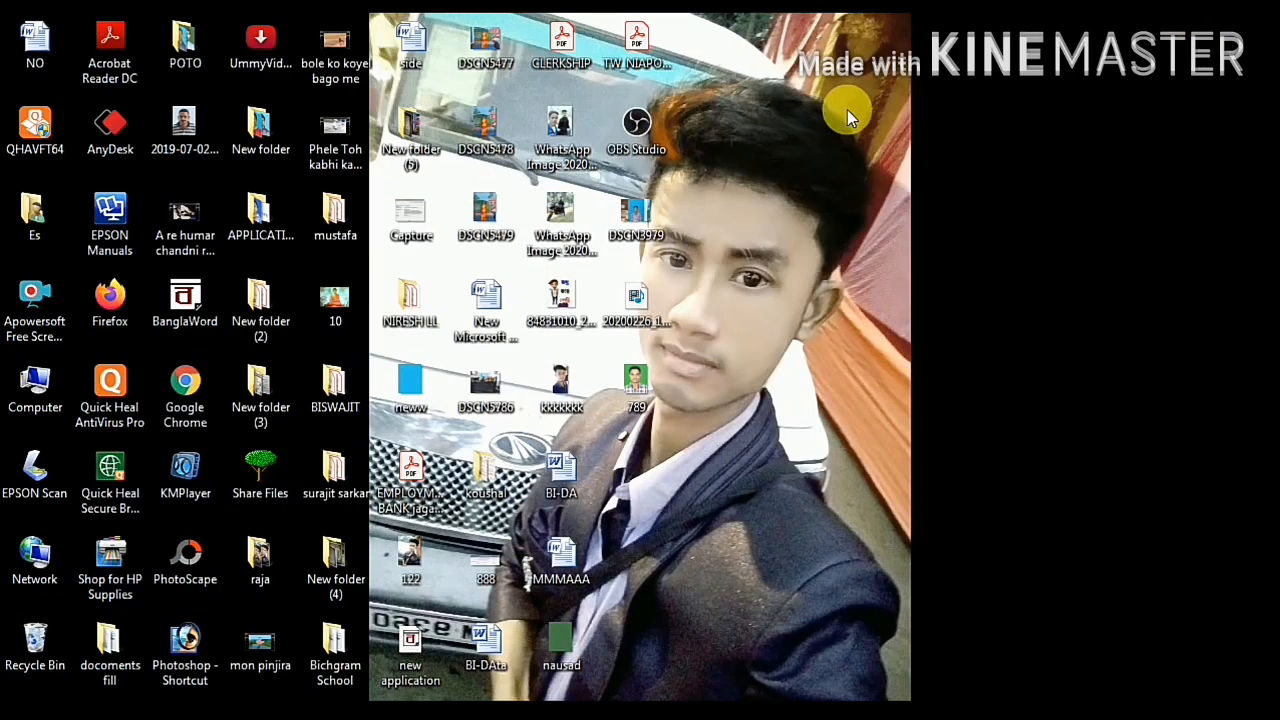
right_click(765, 58)
click(848, 120)
right_click(718, 14)
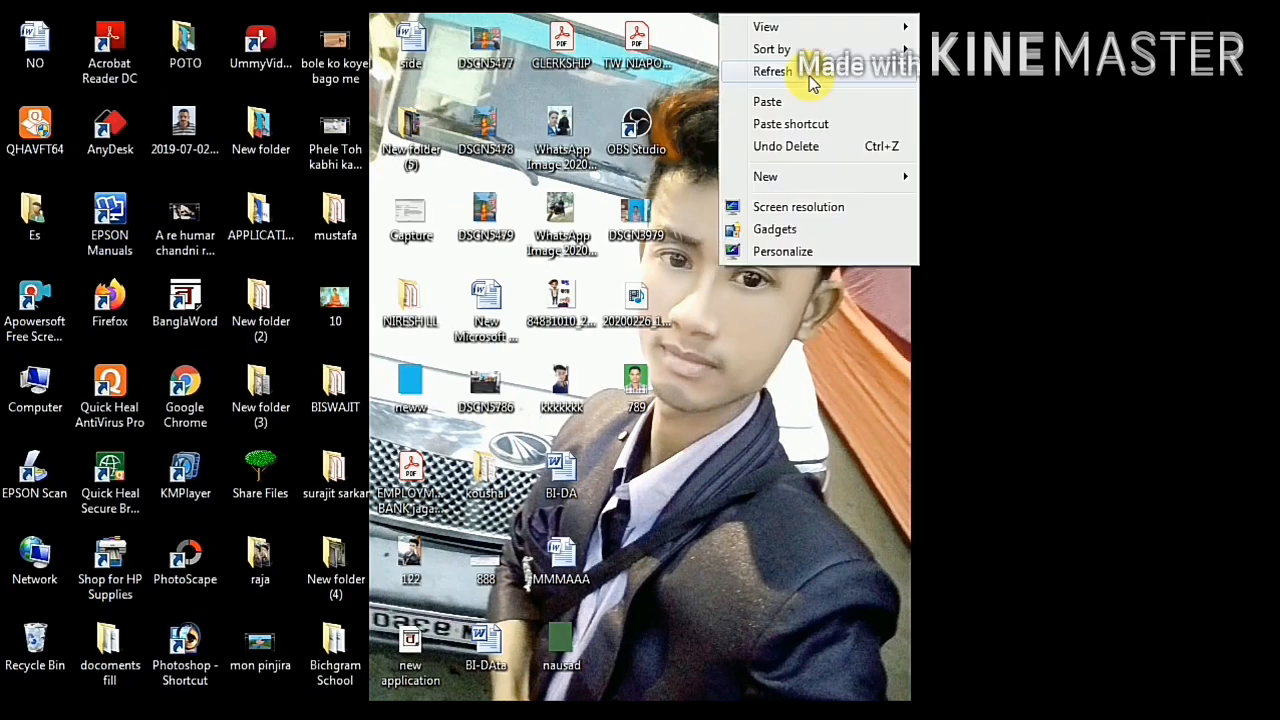
click(809, 78)
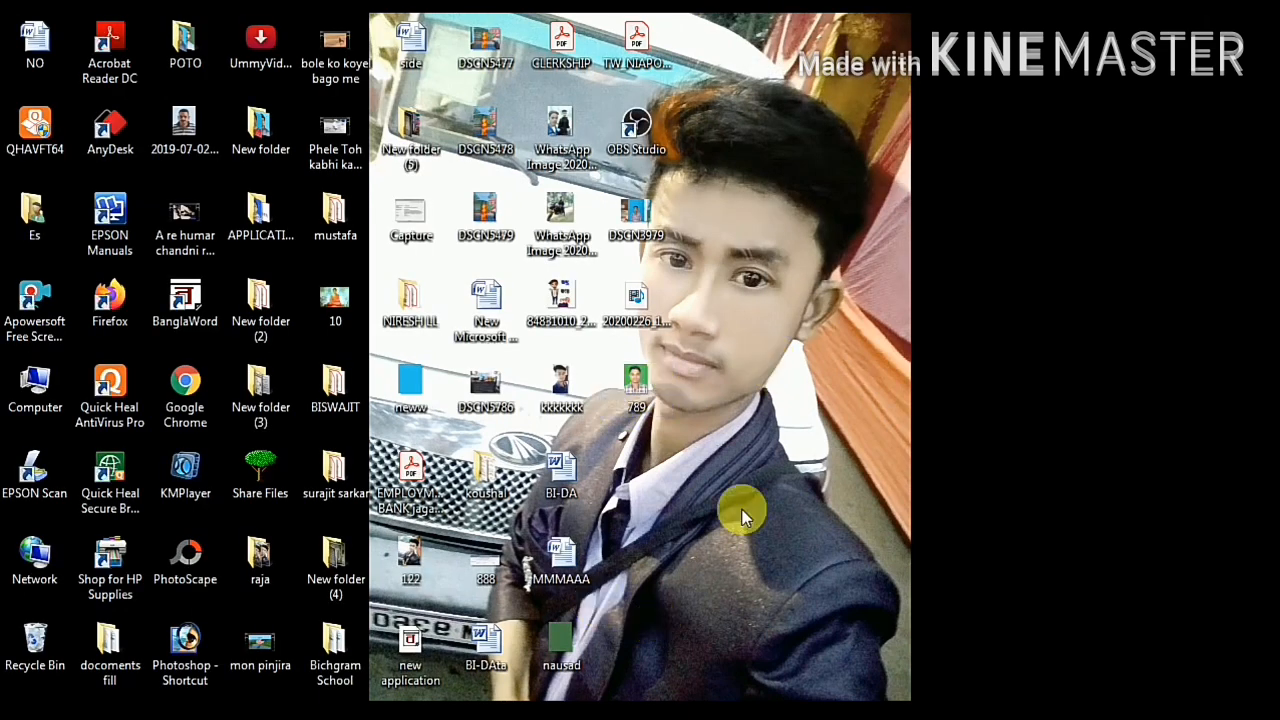
right_click(726, 60)
click(813, 116)
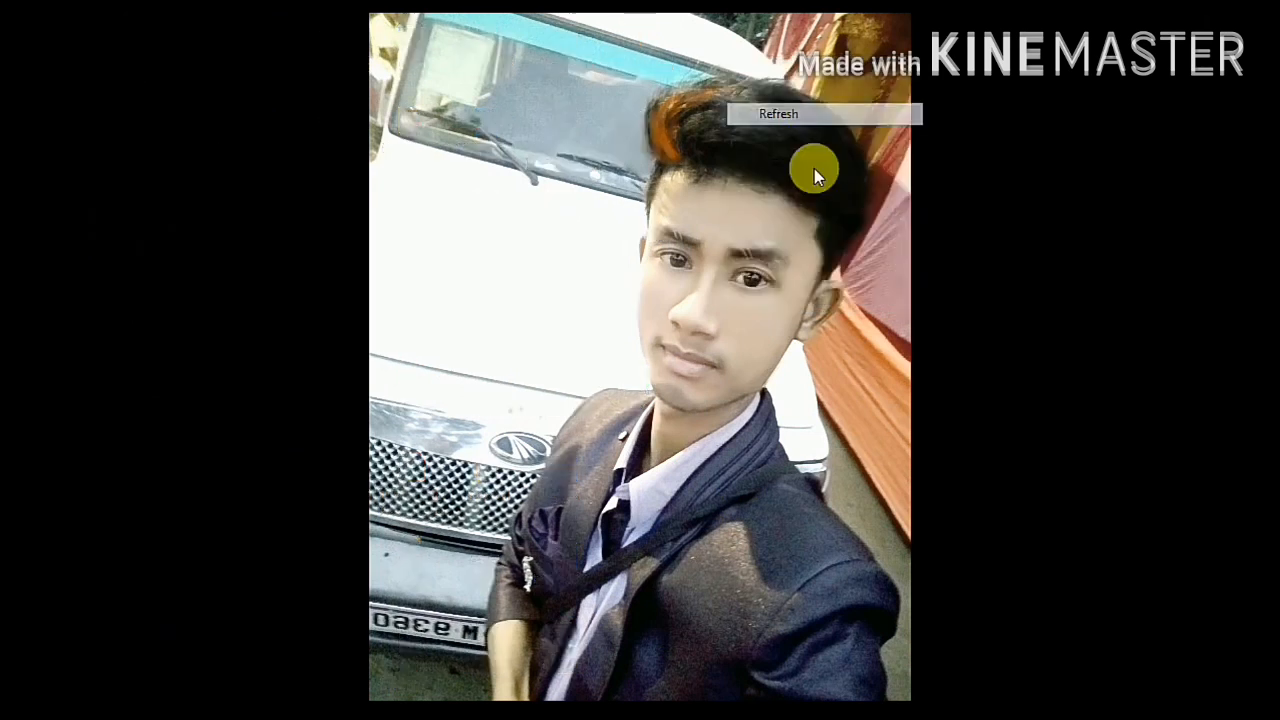